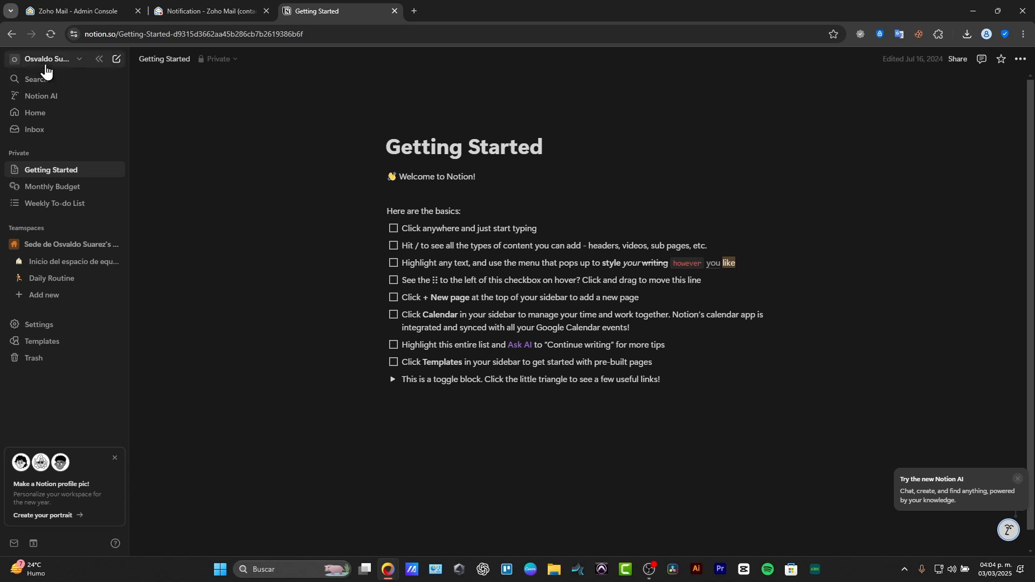
# - Look over the workspace account options and the teamspace's options, and collapse the teamspace's page list
pyautogui.click(28, 60)
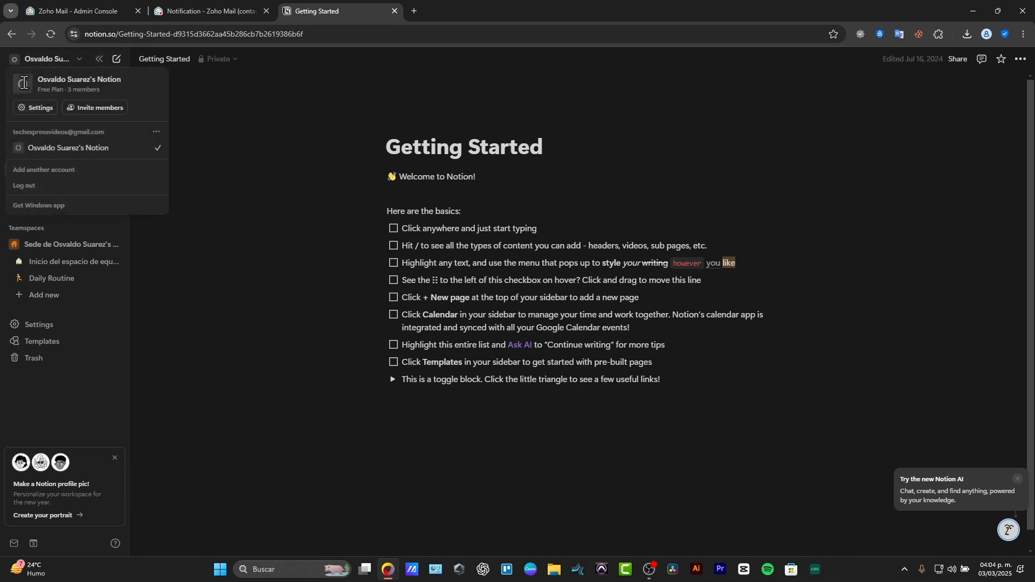
pyautogui.click(236, 111)
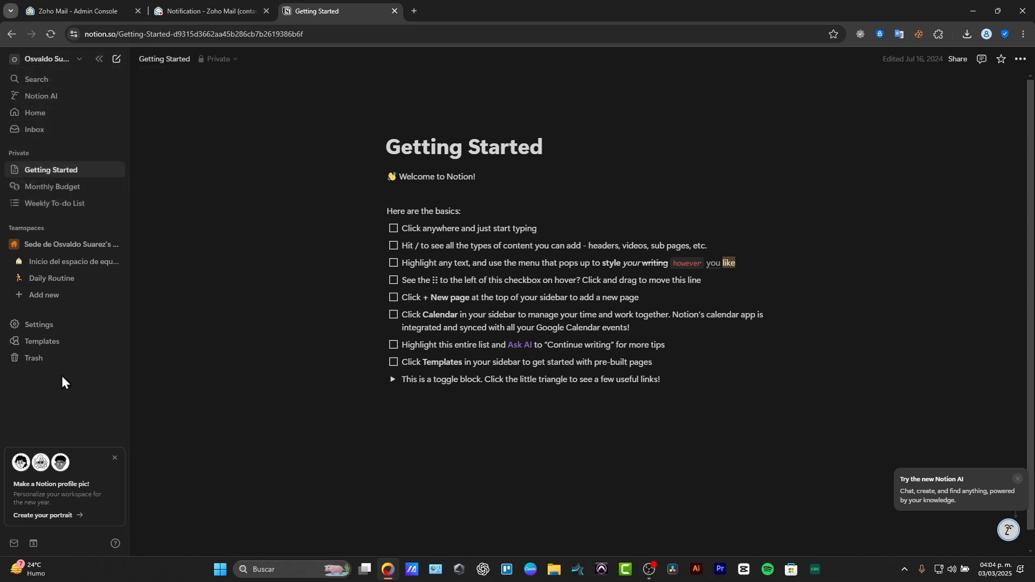
pyautogui.click(15, 245)
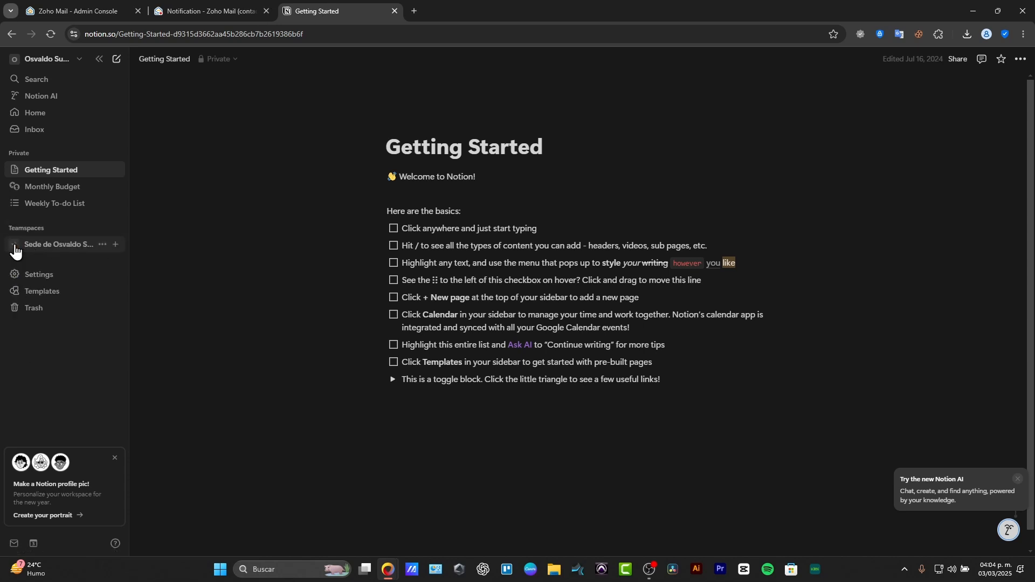
pyautogui.click(102, 244)
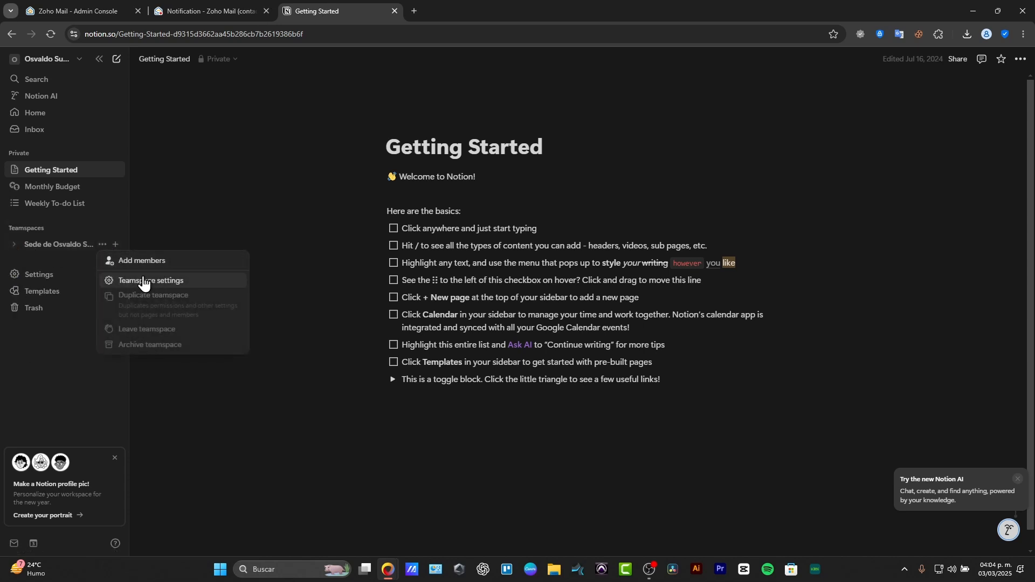
pyautogui.click(117, 247)
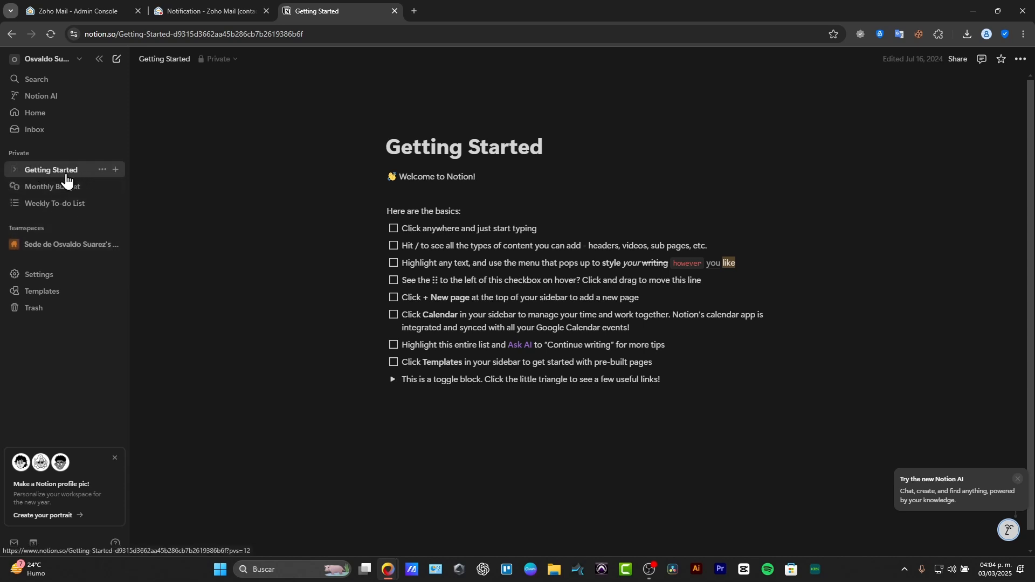
# - Move the private pages Getting Started, Monthly Budget and Weekly To-do List to the trash
pyautogui.click(102, 170)
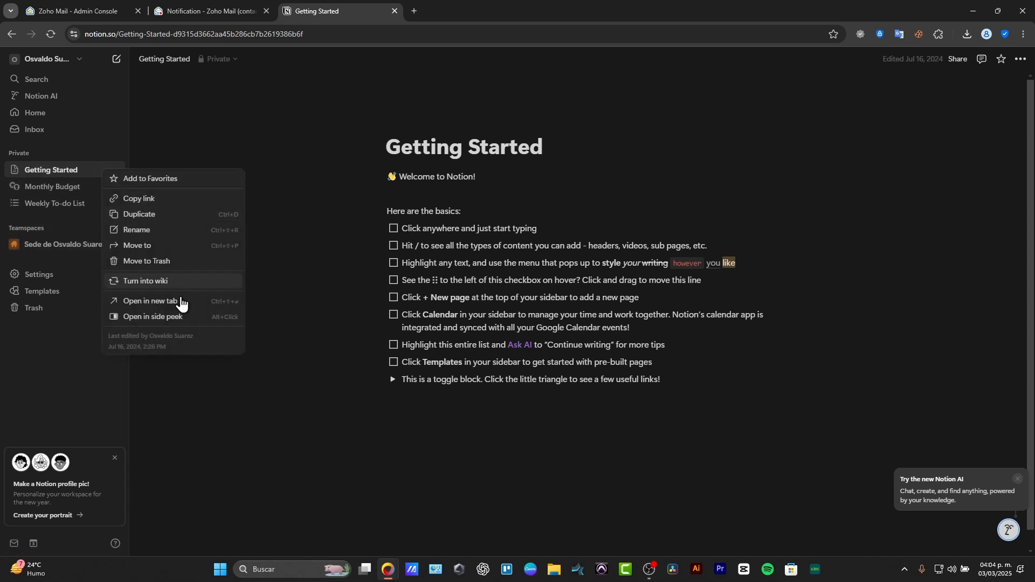
pyautogui.click(161, 261)
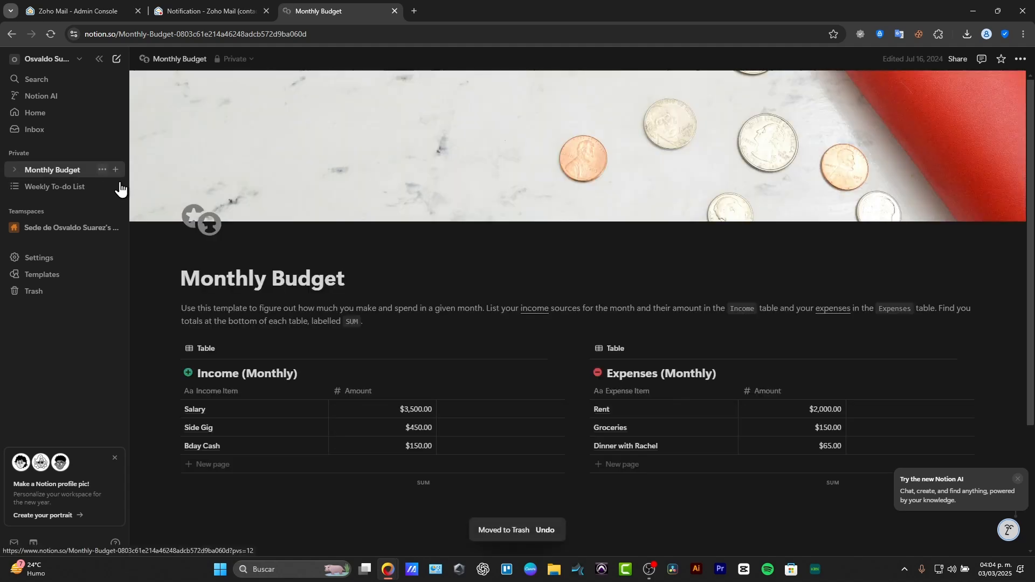
pyautogui.click(102, 170)
pyautogui.click(157, 264)
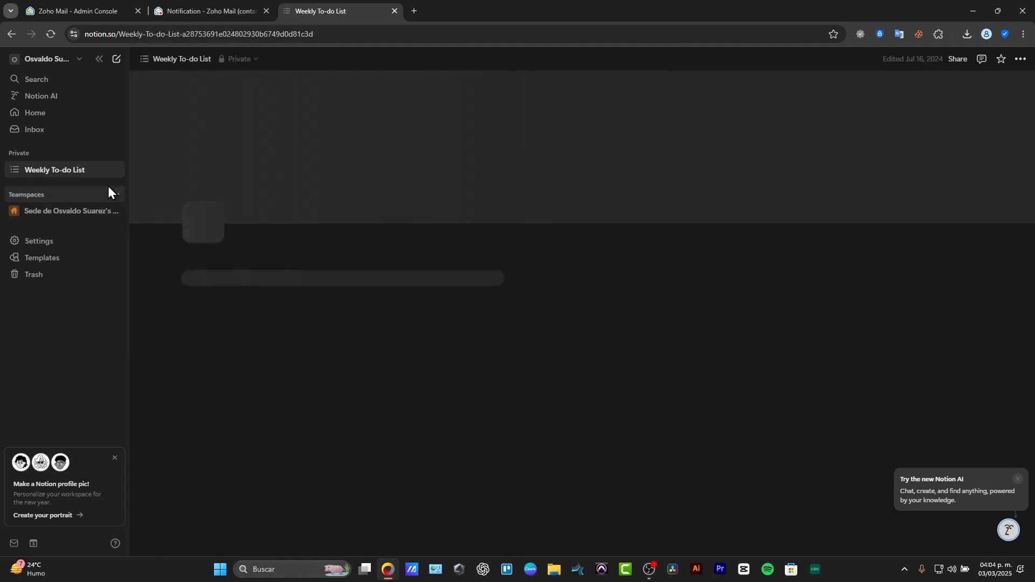
pyautogui.click(109, 172)
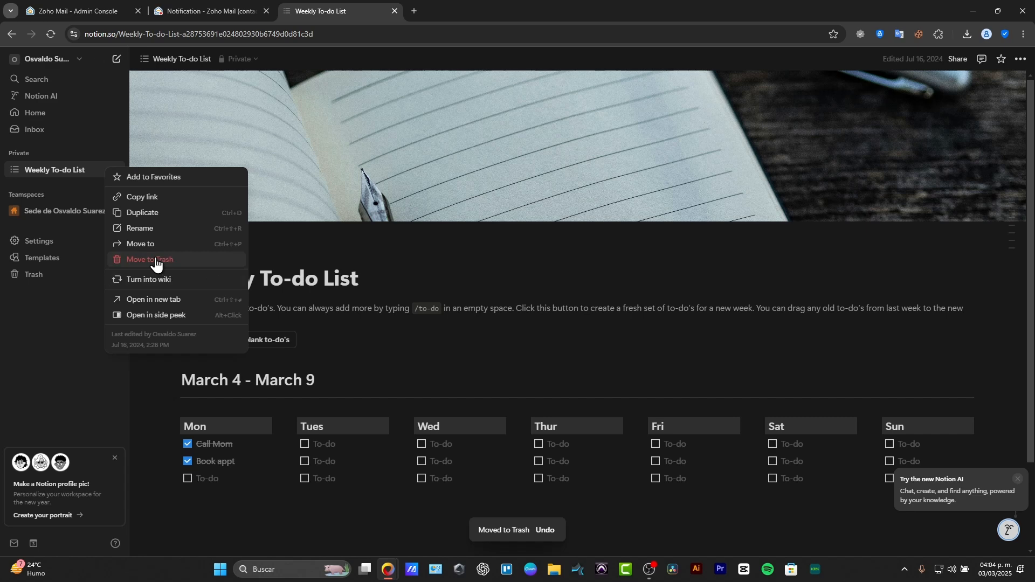
pyautogui.click(156, 260)
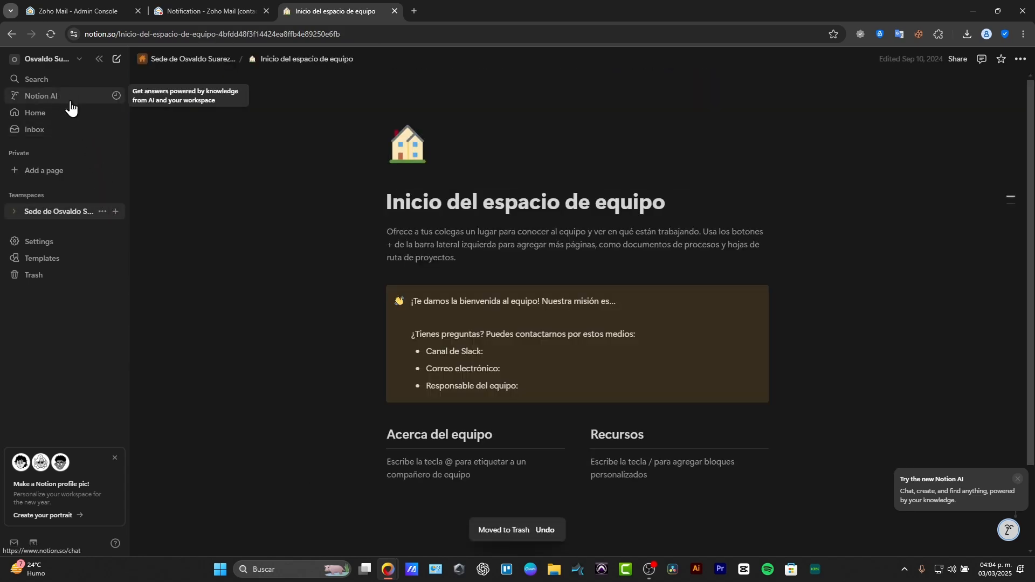
# - Create a new private page from Home and title it "Getting Started Page", dismissing the Notion AI tip
pyautogui.click(52, 120)
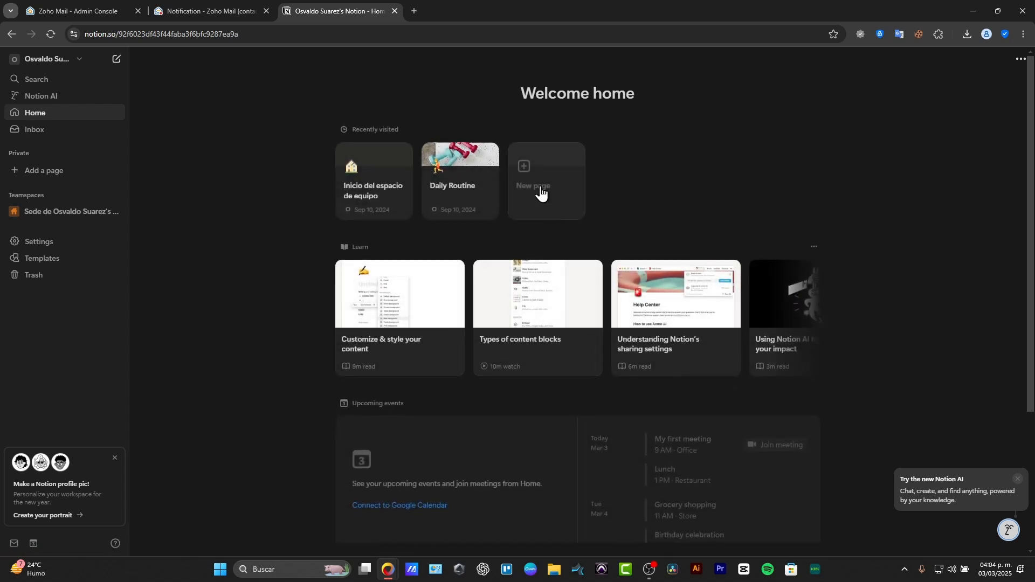
pyautogui.click(1018, 479)
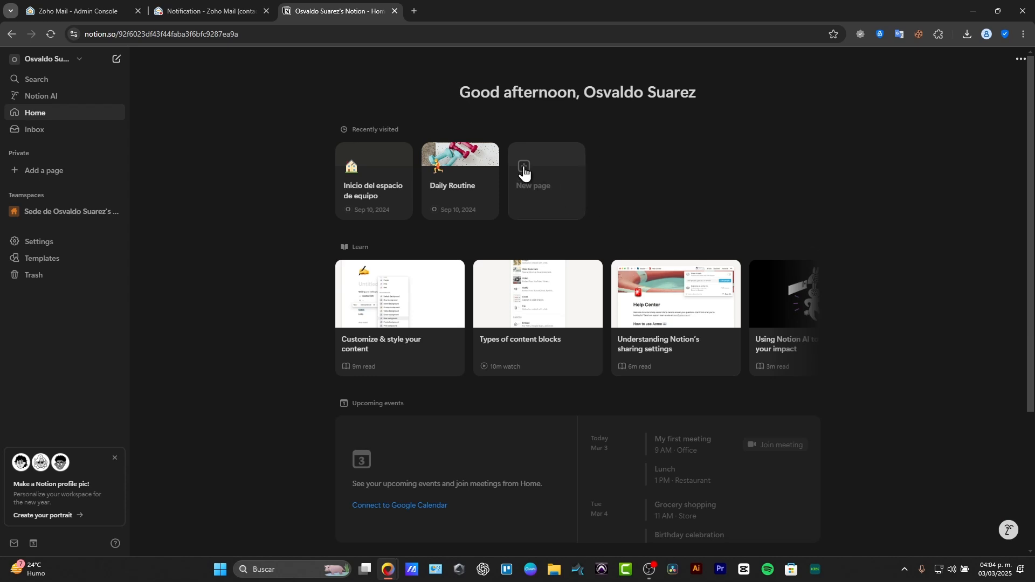
pyautogui.click(522, 169)
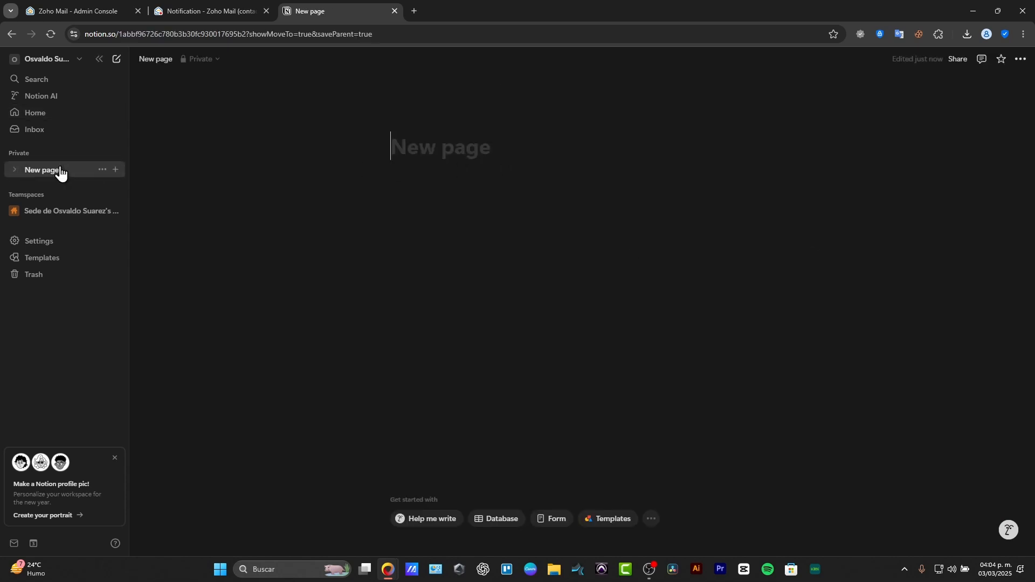
pyautogui.write('G')
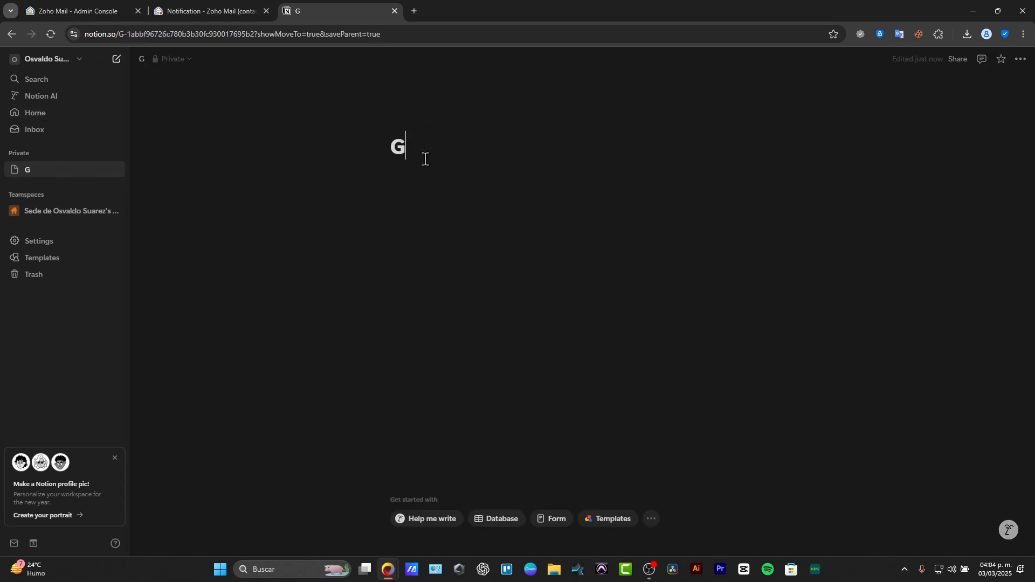
pyautogui.write('etting Started Page')
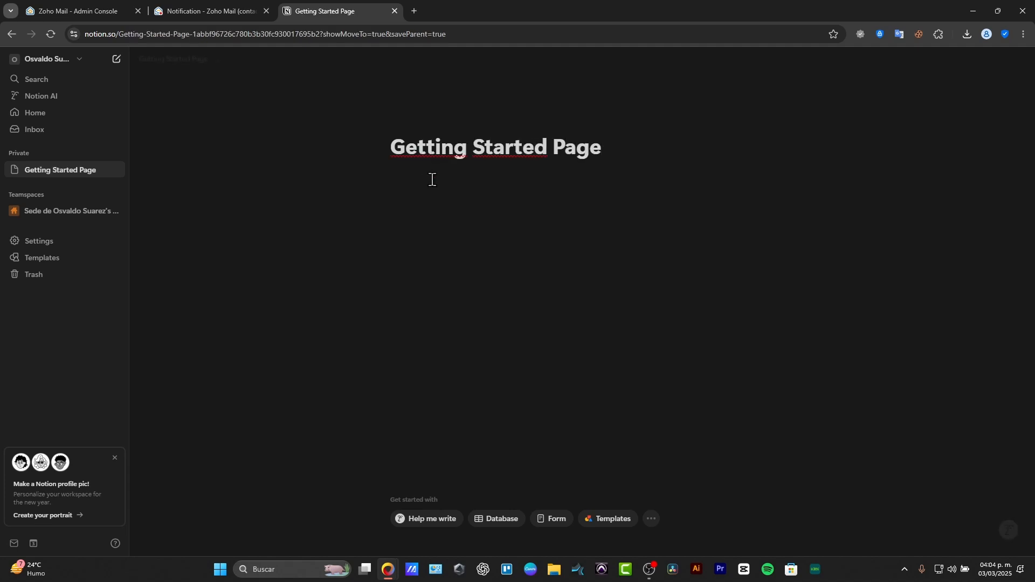
pyautogui.press('Return')
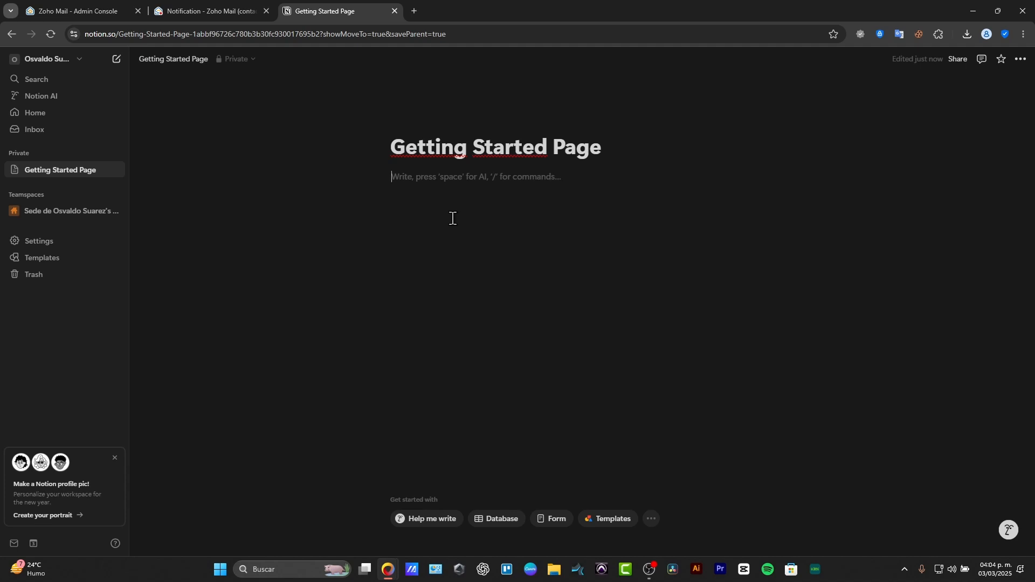
# - Write the lines "*Task 1: Do this" and "Task 2: Do that" in the page body, followed by a blank line
pyautogui.write('*Task 1')
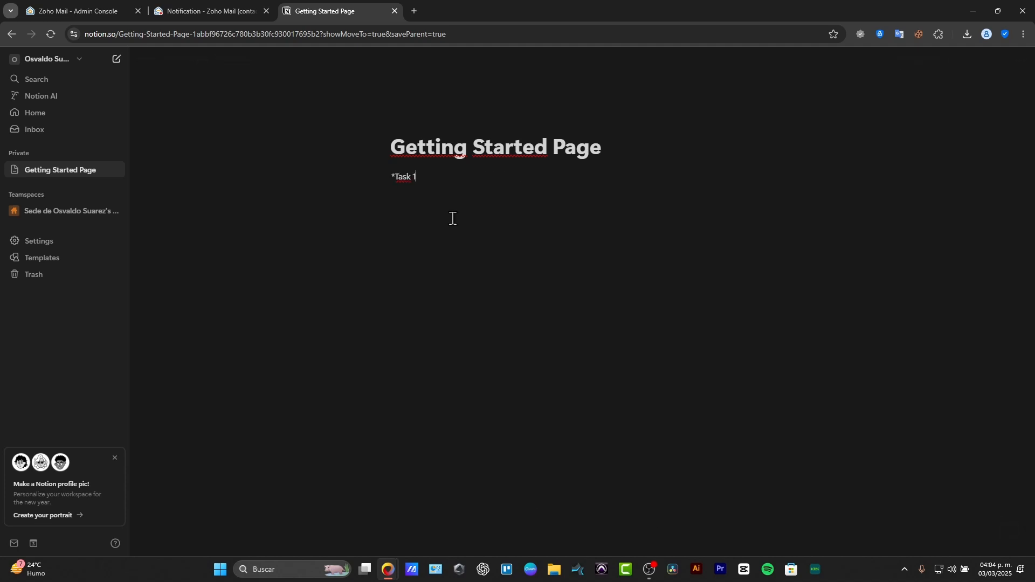
pyautogui.write(': Do this')
pyautogui.press('Return')
pyautogui.write('Task 3: Do that')
pyautogui.press('Return')
pyautogui.press('Return')
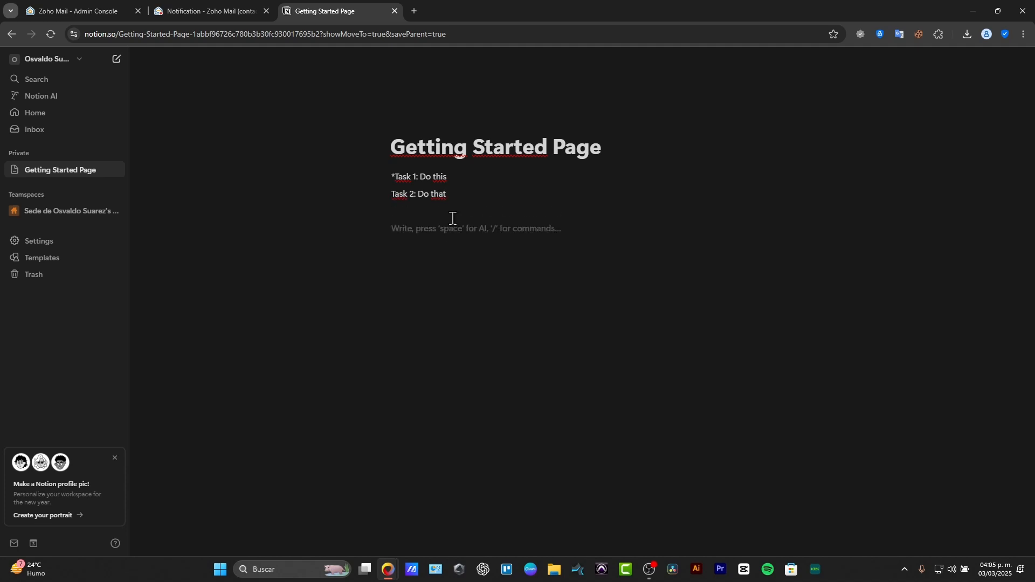
# - Have the AI continue writing below the task lines and accept its text
pyautogui.press('space')
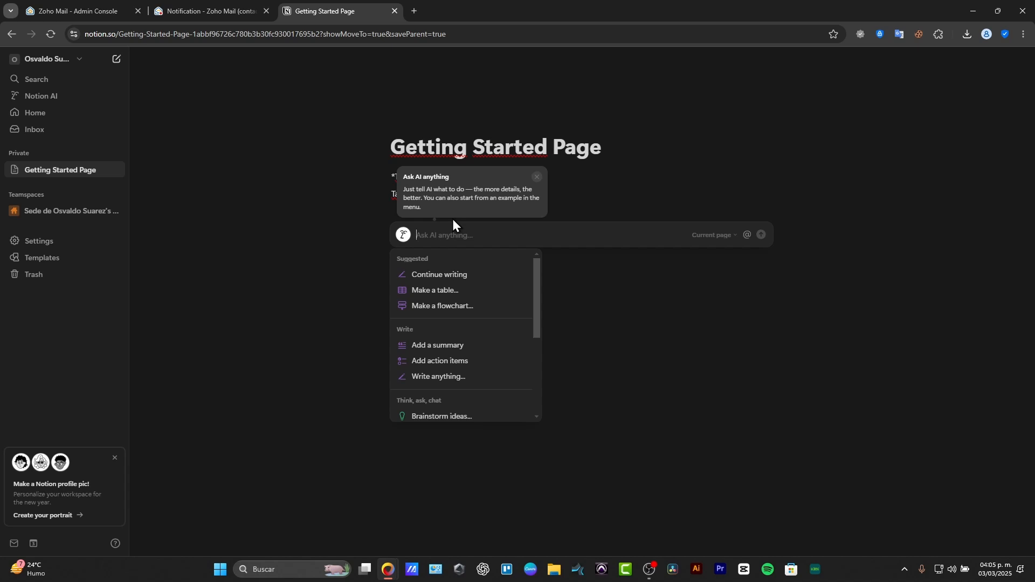
pyautogui.click(477, 274)
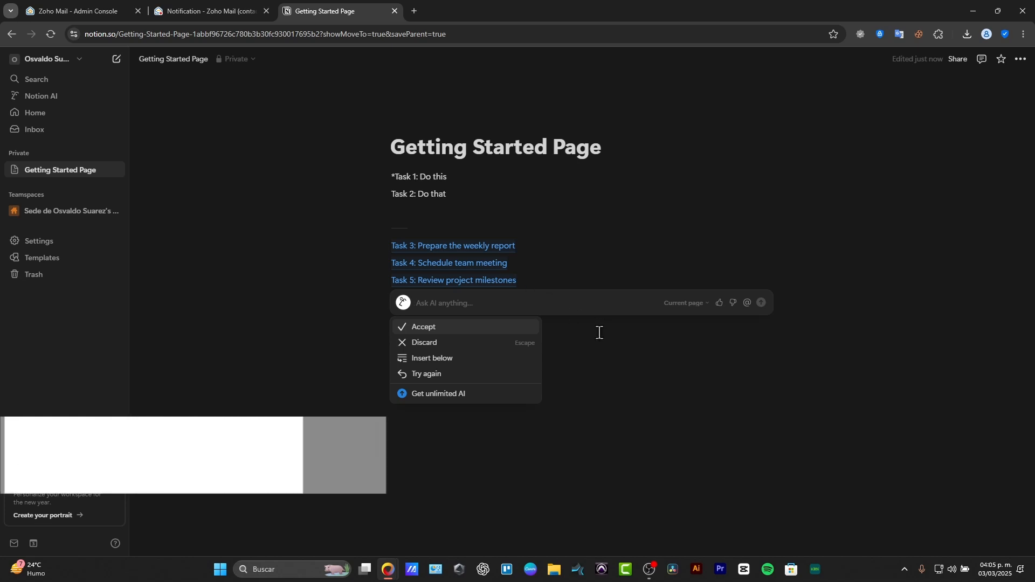
pyautogui.click(469, 329)
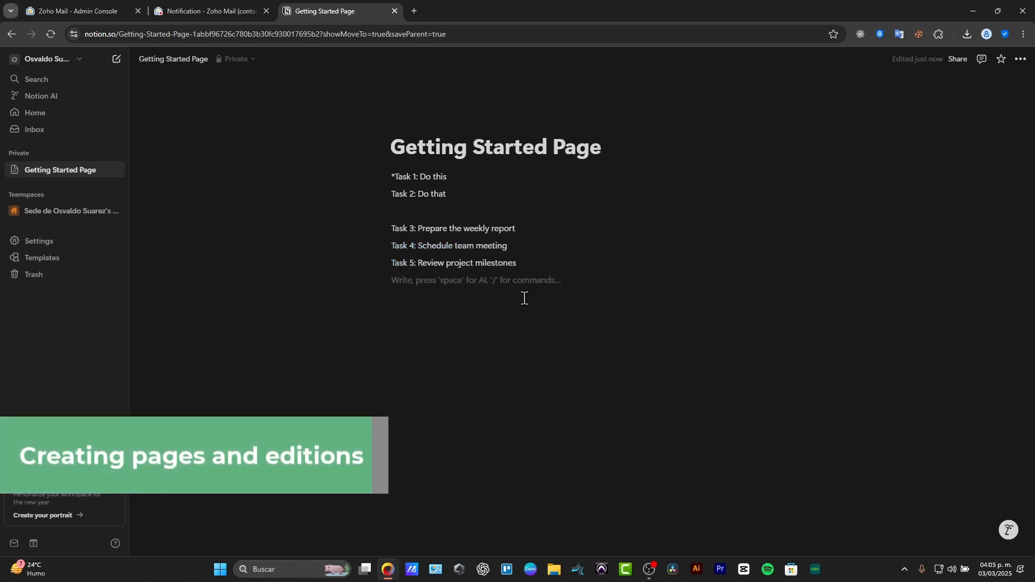
# - Ask the AI to "make a table for the best bluetooth reasoning sound bars in 2025 based with price and availabilty and features"
pyautogui.press('space')
pyautogui.click(477, 343)
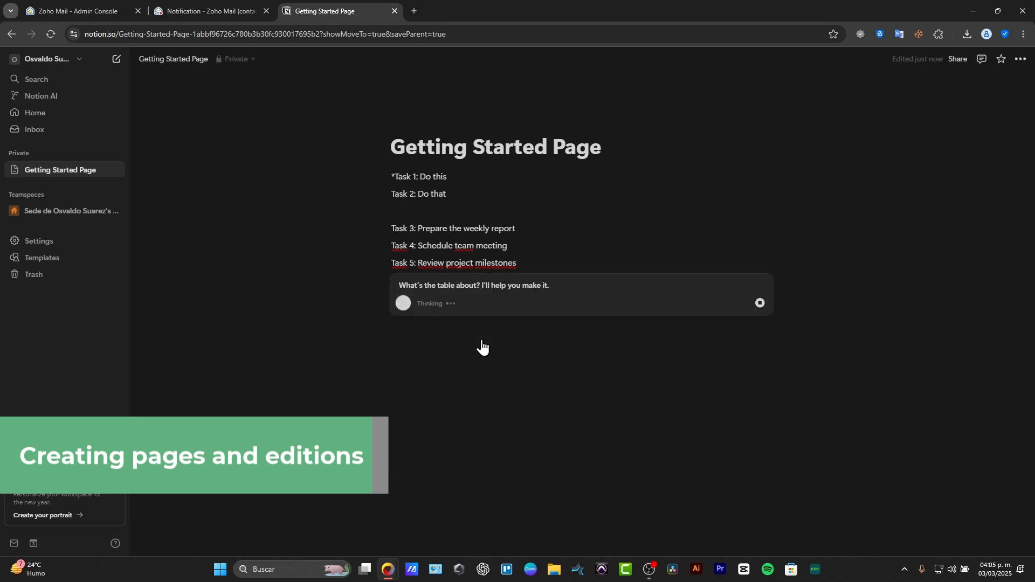
pyautogui.write('make')
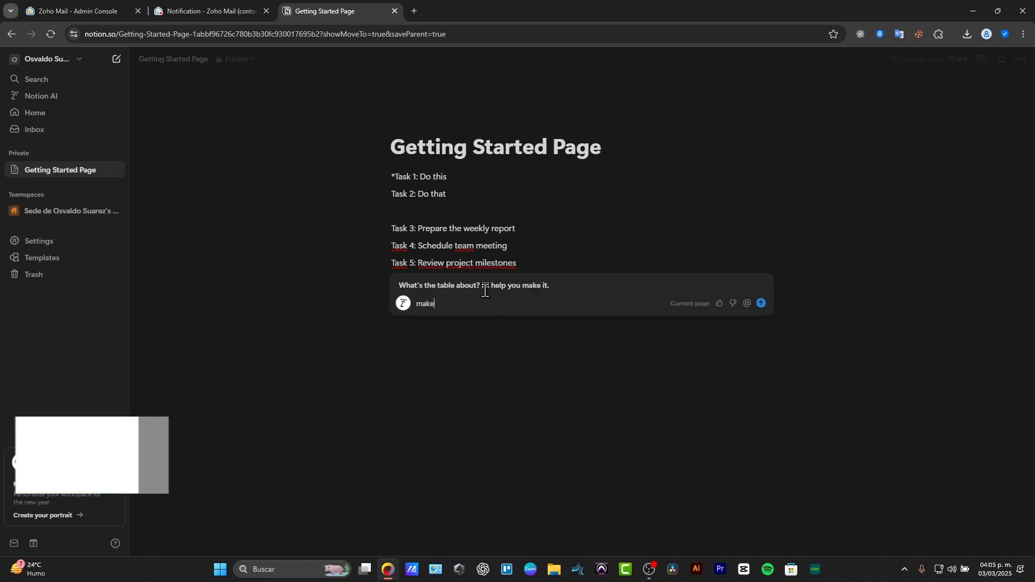
pyautogui.write(' a table for  a')
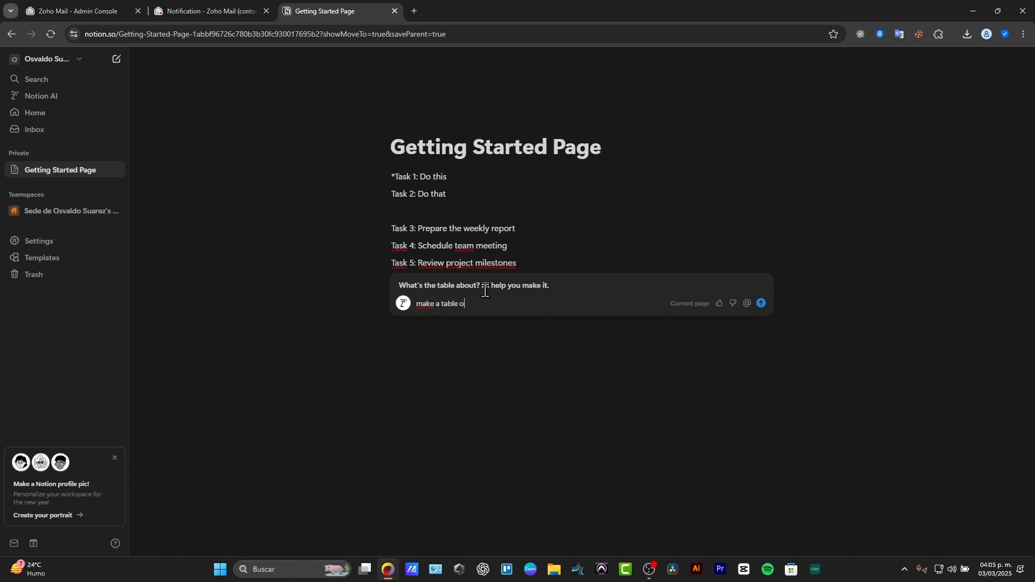
pyautogui.press('BackSpace')
pyautogui.press('BackSpace')
pyautogui.write('the best bluetooth reasoning sound bars in 2025')
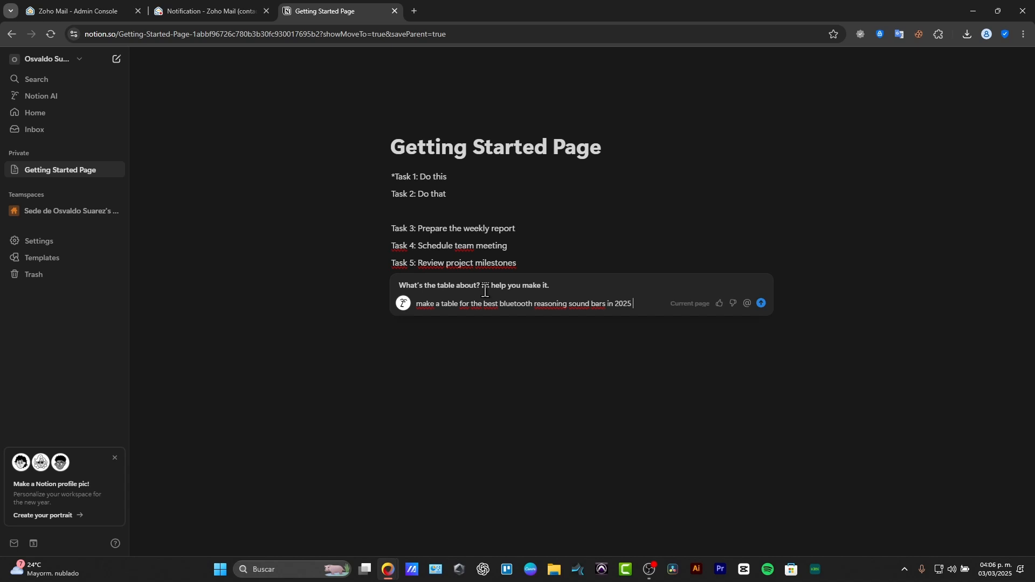
pyautogui.write(' based with ')
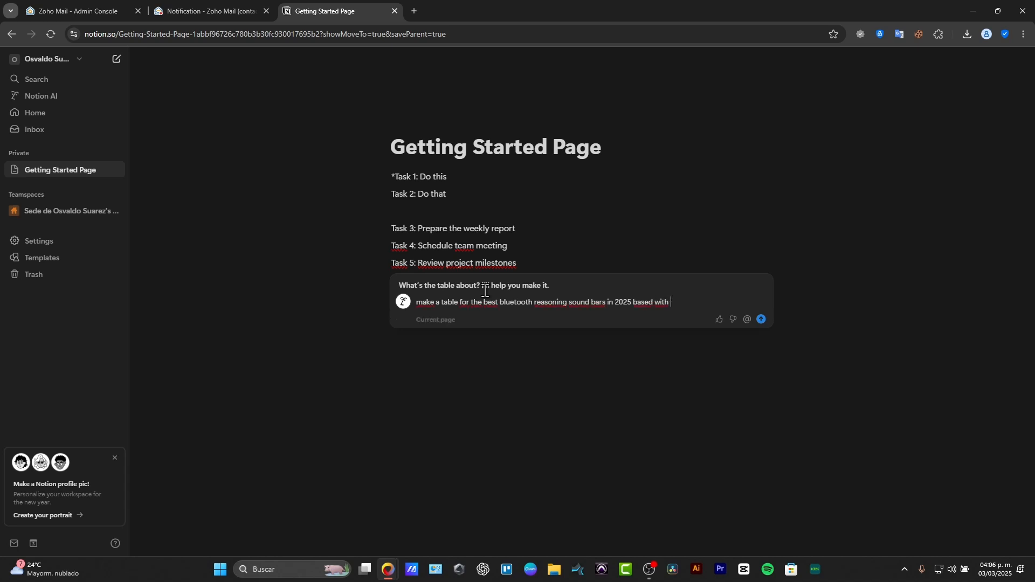
pyautogui.write('price, an')
pyautogui.press('BackSpace')
pyautogui.press('BackSpace')
pyautogui.press('BackSpace')
pyautogui.press('BackSpace')
pyautogui.write('and availabllty and features')
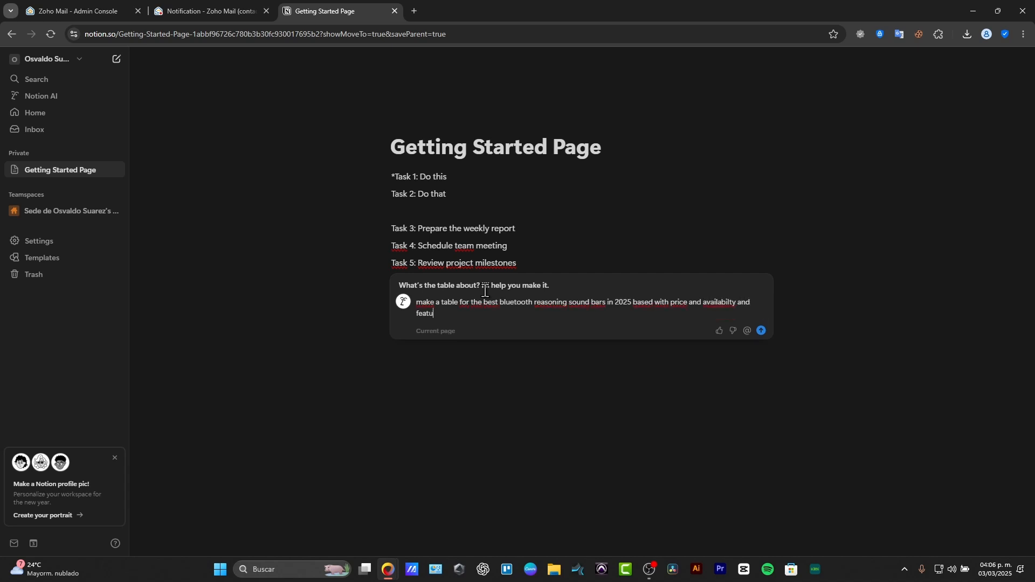
pyautogui.press('BackSpace')
pyautogui.press('BackSpace')
pyautogui.press('BackSpace')
pyautogui.press('BackSpace')
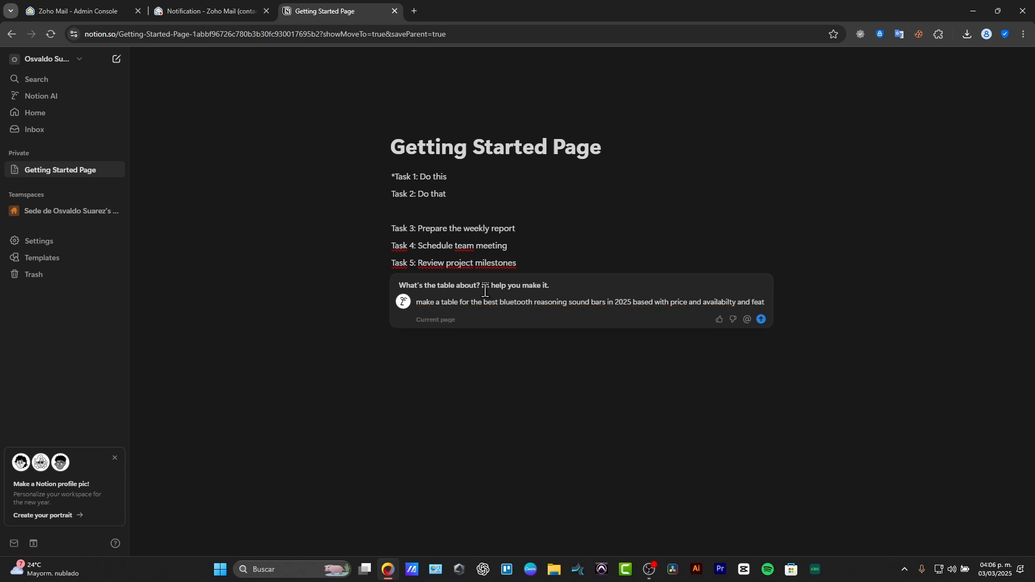
pyautogui.write('ures')
pyautogui.press('Return')
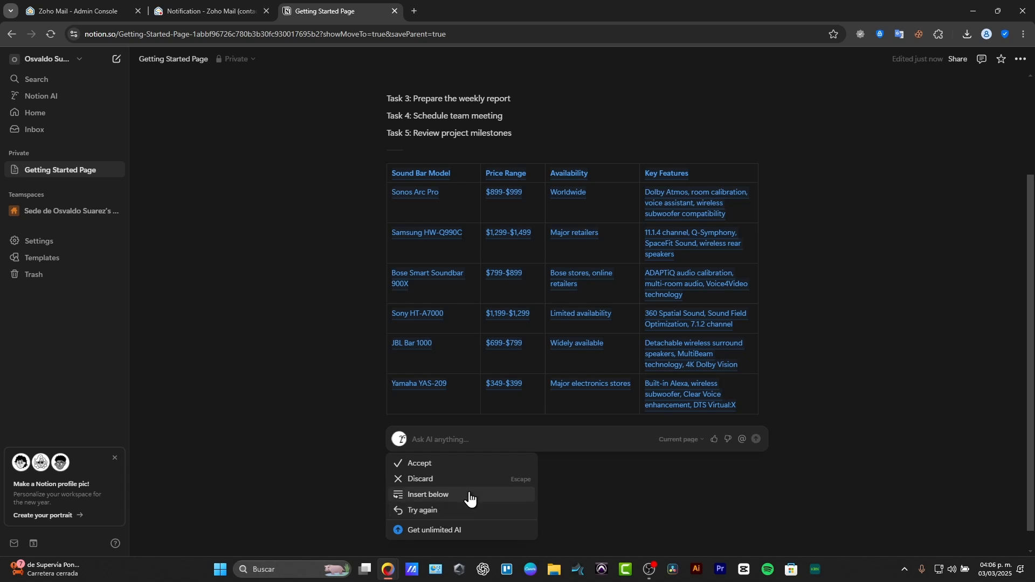
# - Accept the generated sound bar table into the page and look it over
pyautogui.click(441, 470)
pyautogui.click(438, 366)
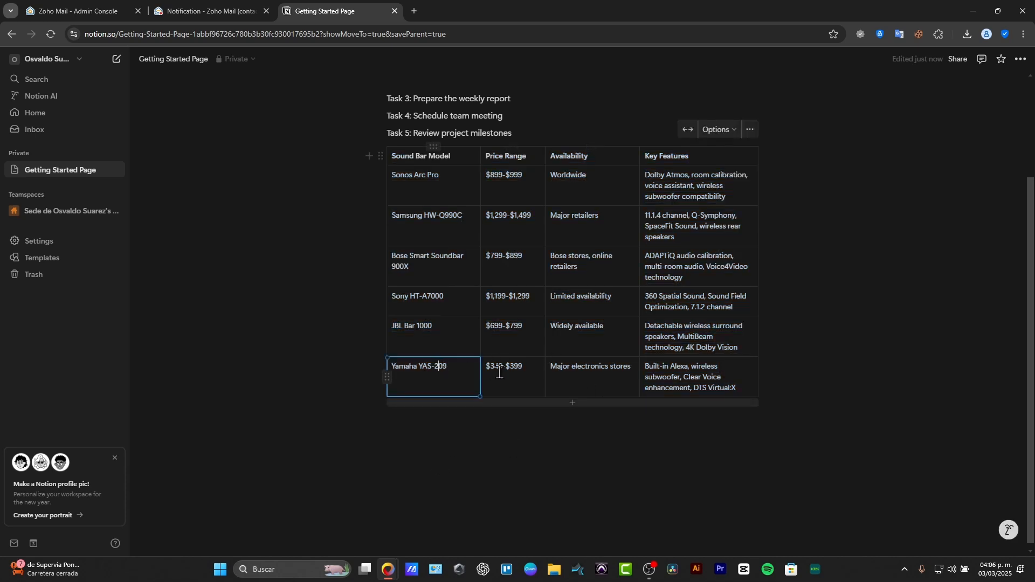
pyautogui.scroll(3, 549, 419)
pyautogui.scroll(-2, 547, 416)
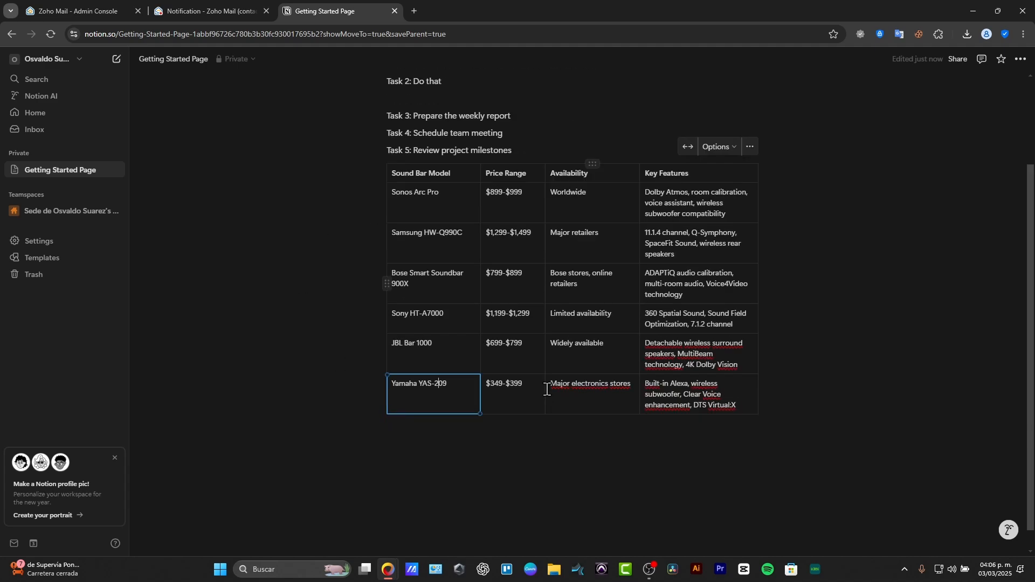
# - Delete all the task lines above the sound bar table, from Task 1 through Task 5
pyautogui.scroll(2, 546, 390)
pyautogui.moveTo(536, 261); pyautogui.dragTo(392, 169)
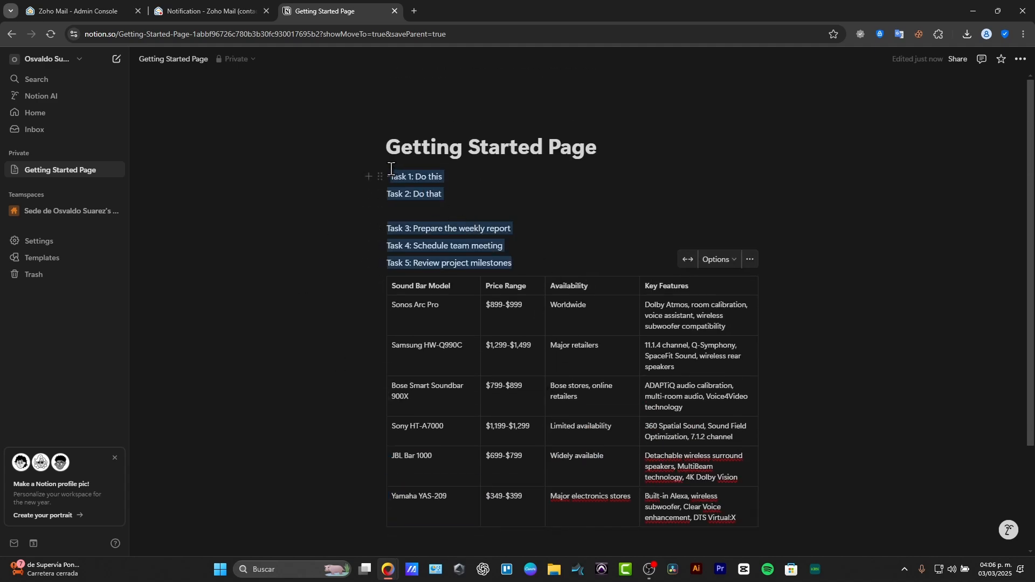
pyautogui.write('*')
# - Rename the Getting Started Page as "SoundBar Bluetooth Comparision"
pyautogui.tripleClick(434, 145)
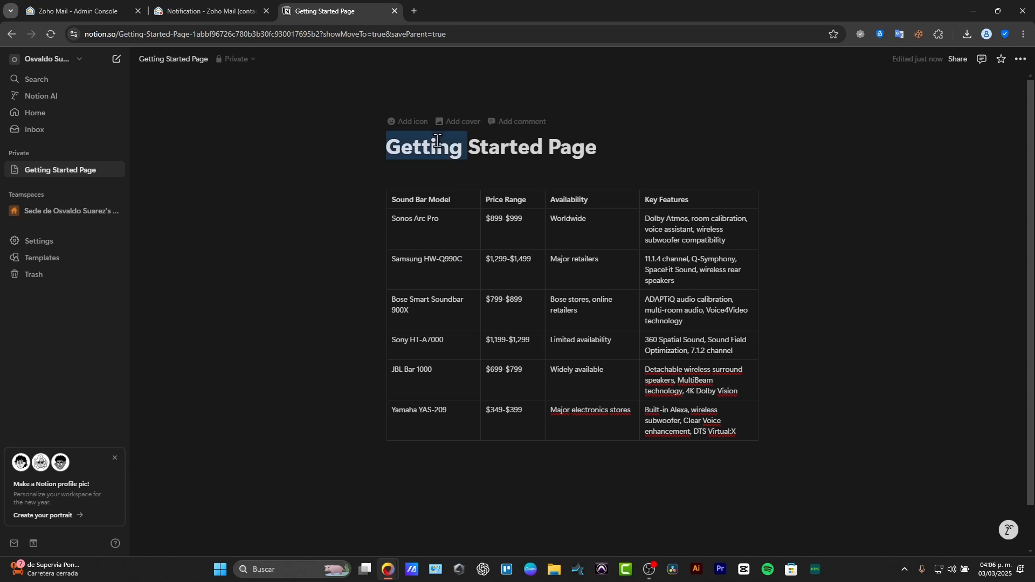
pyautogui.write('SoundB')
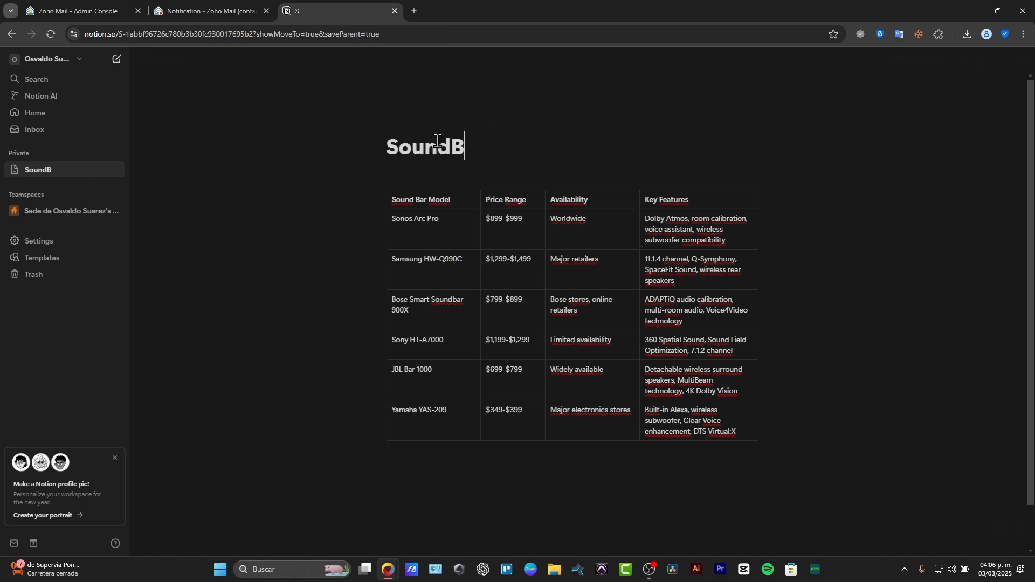
pyautogui.write('ar Bluetto')
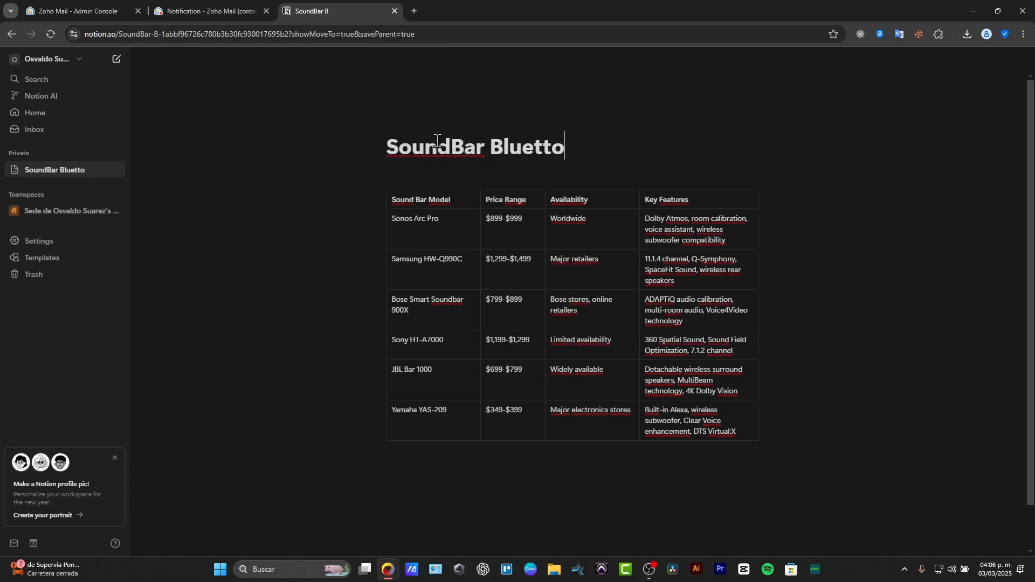
pyautogui.press('BackSpace')
pyautogui.press('BackSpace')
pyautogui.write('ooth Comparision')
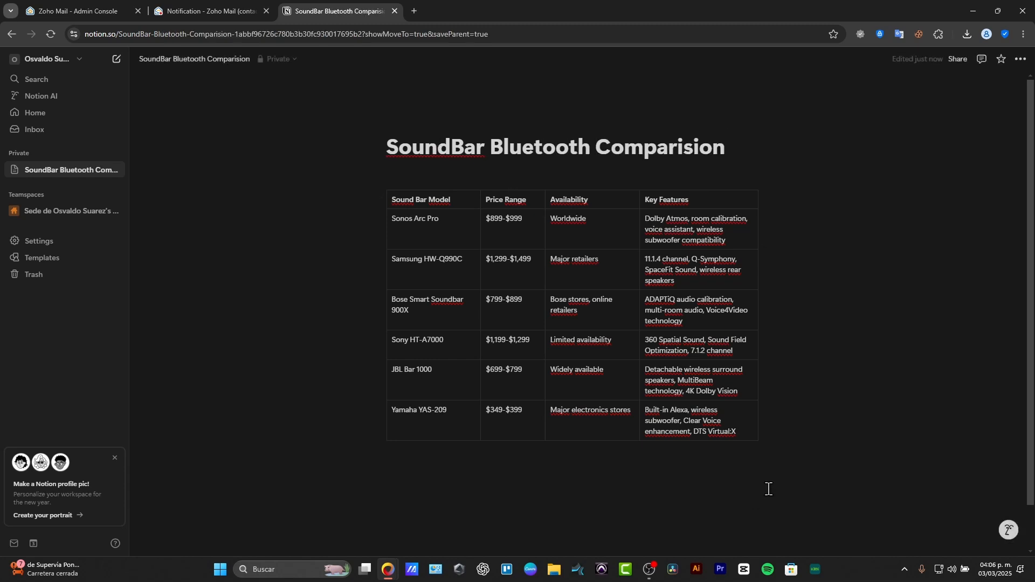
pyautogui.click(806, 466)
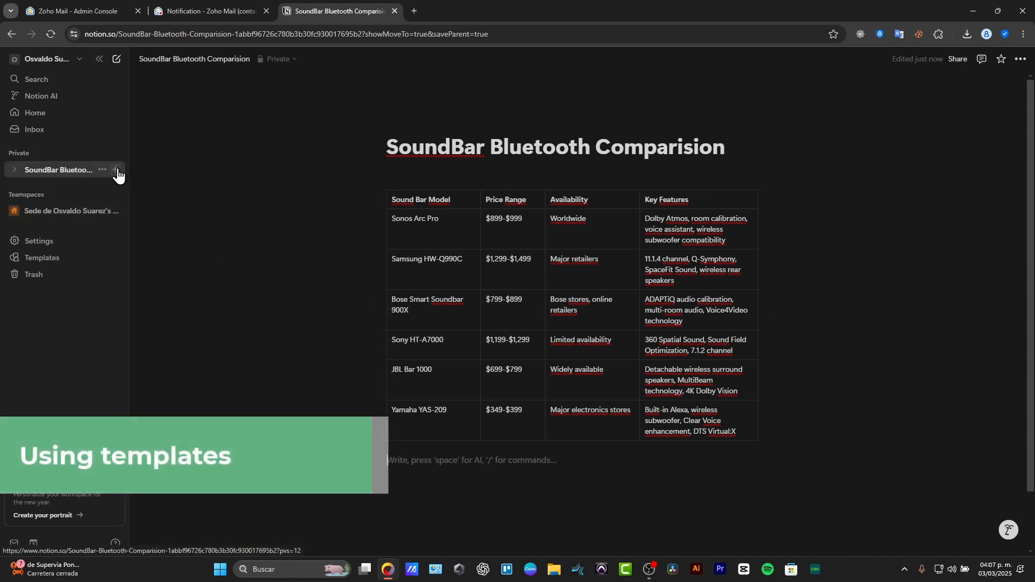
# - Go to the workspace home, browse the featured templates and open the Travel planner template
pyautogui.click(116, 171)
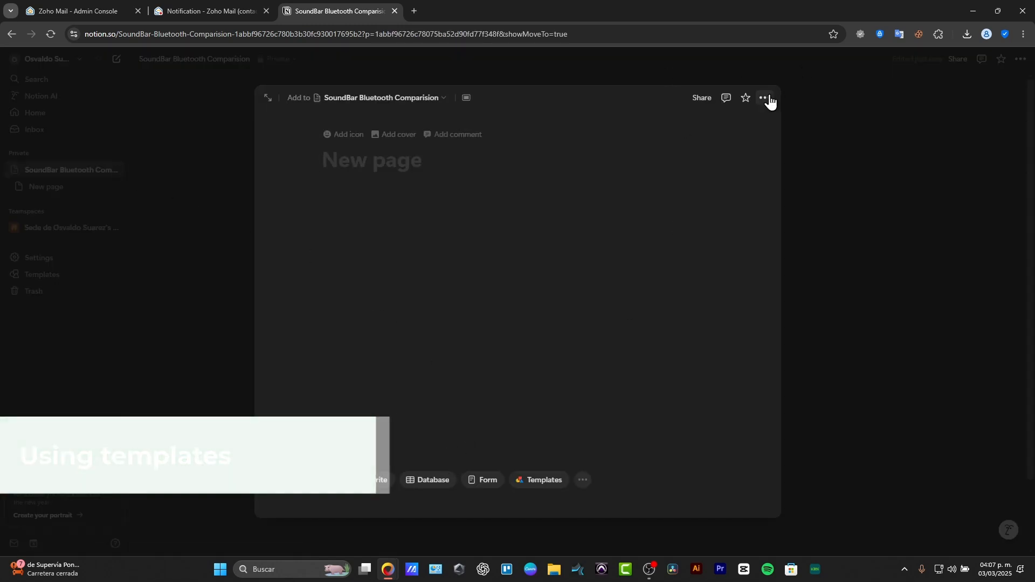
pyautogui.press('Escape')
pyautogui.click(42, 111)
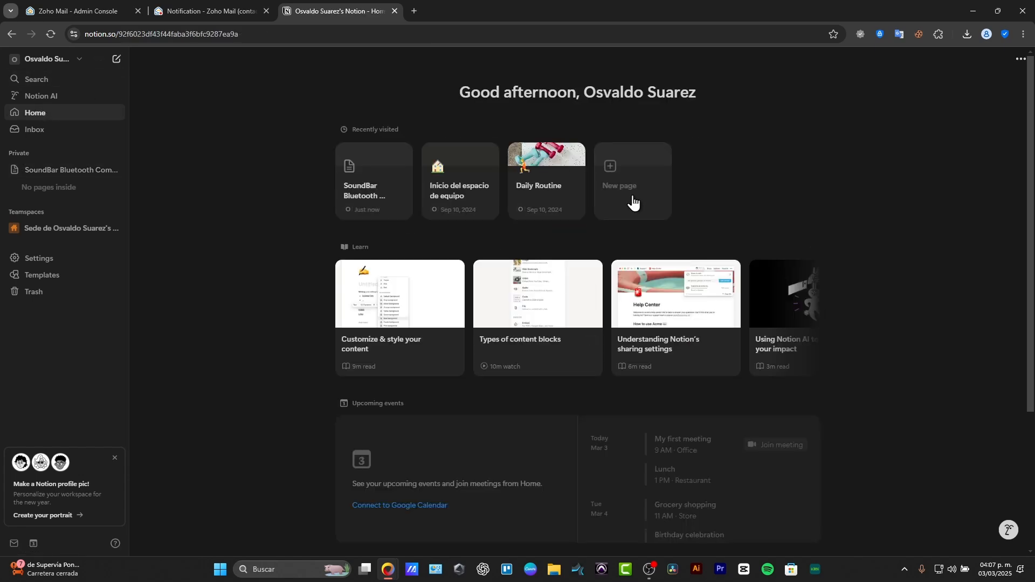
pyautogui.scroll(-4, 631, 216)
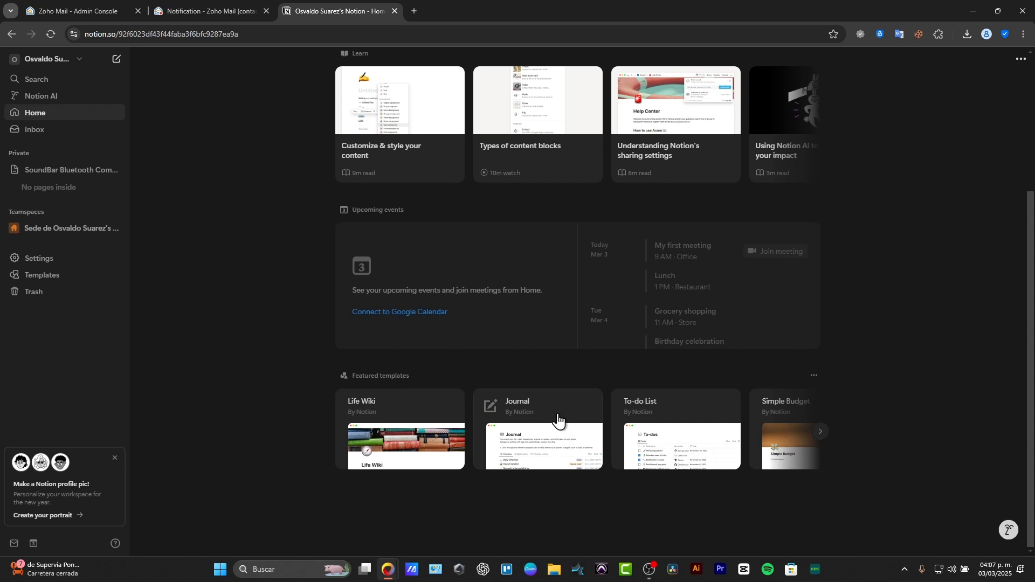
pyautogui.click(821, 433)
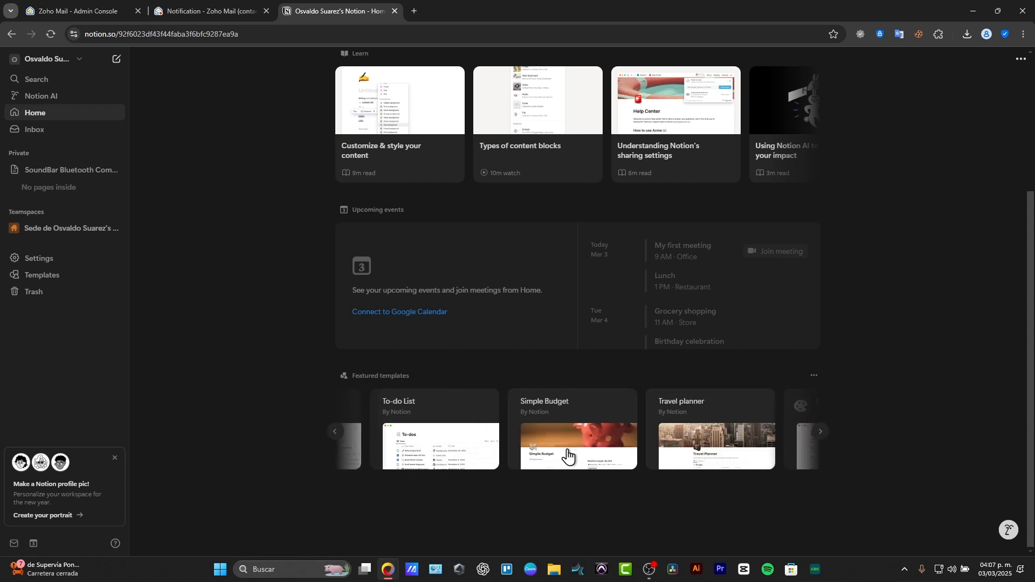
pyautogui.click(822, 433)
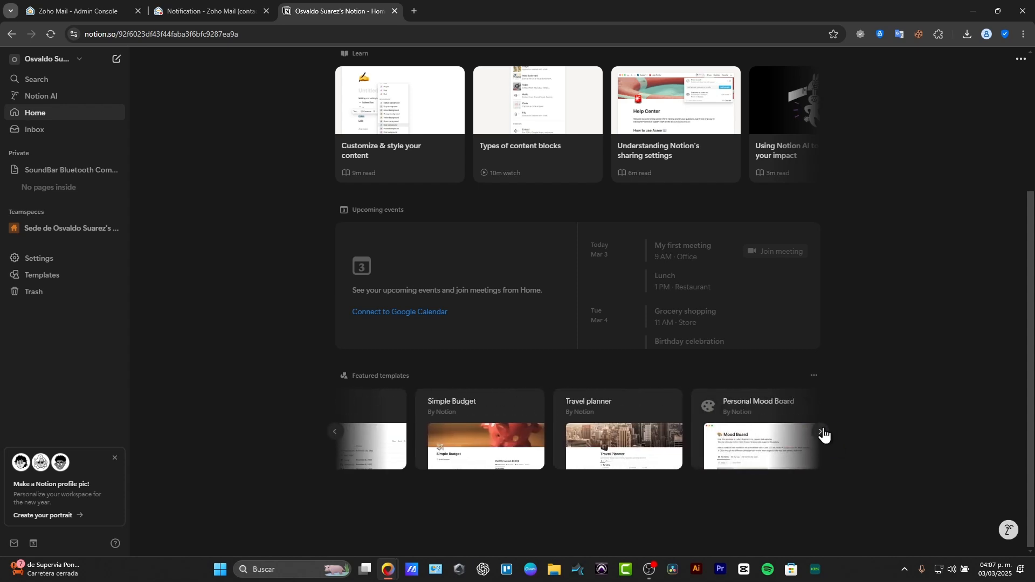
pyautogui.click(626, 439)
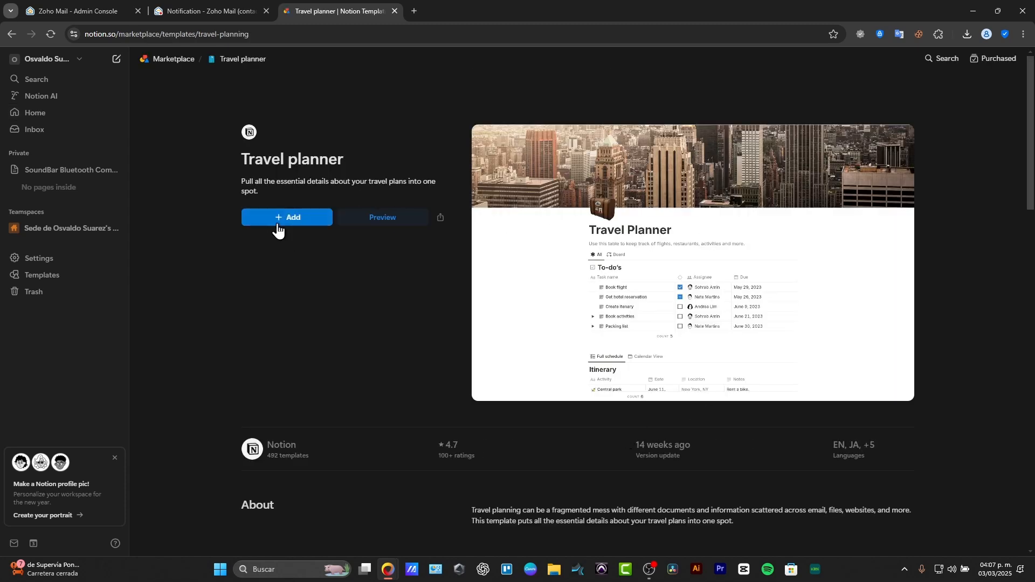
# - Add the Travel planner template to the private pages and open the resulting page
pyautogui.click(281, 221)
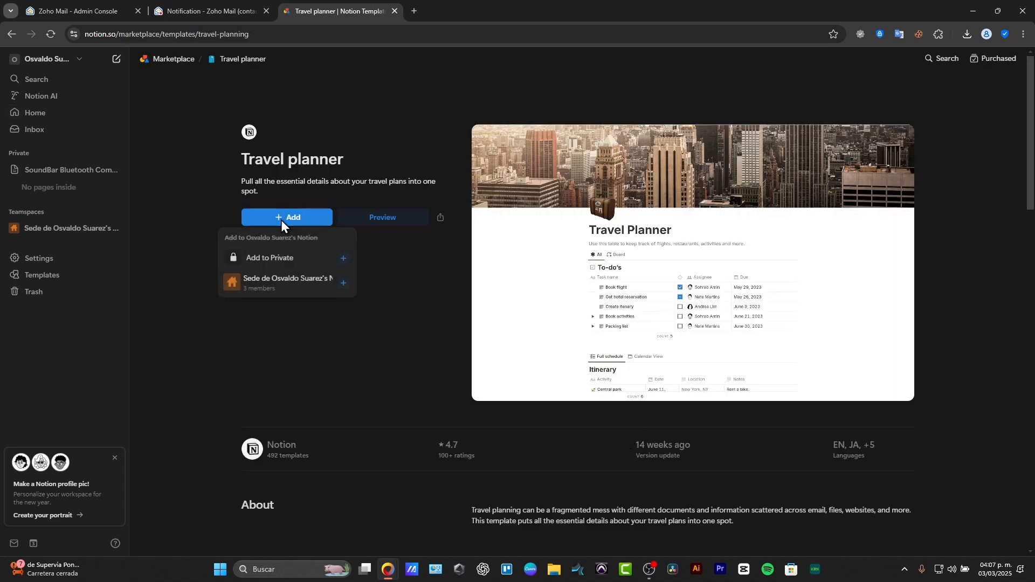
pyautogui.click(306, 259)
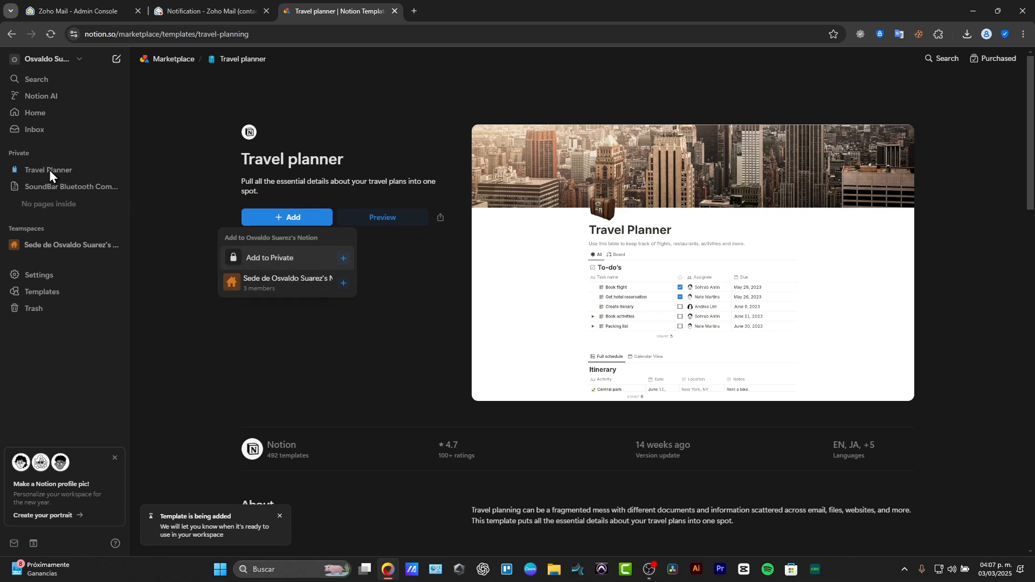
pyautogui.click(54, 171)
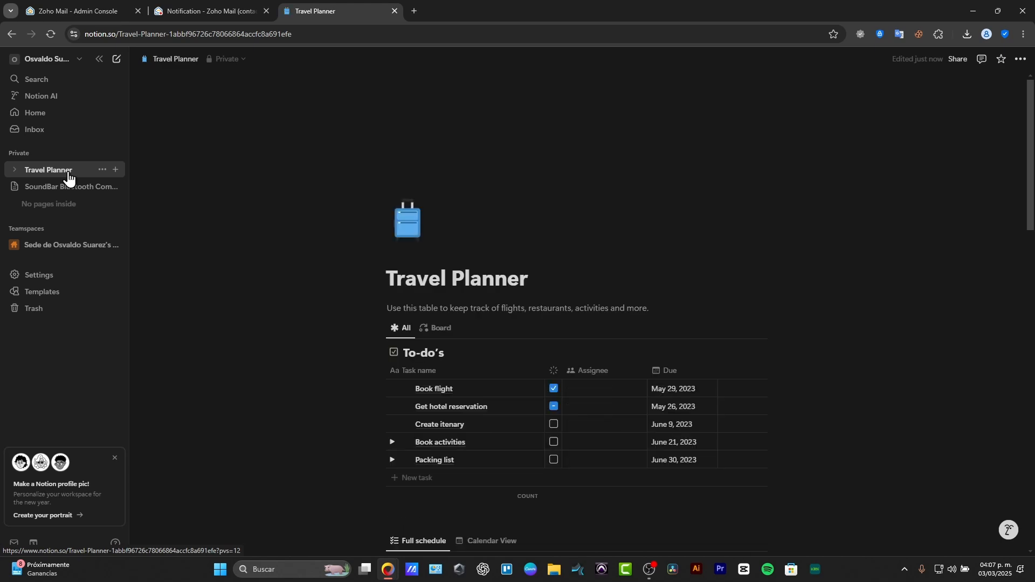
# - Look through the Travel Planner page's to-do list, itinerary and photo wall
pyautogui.scroll(-4, 730, 394)
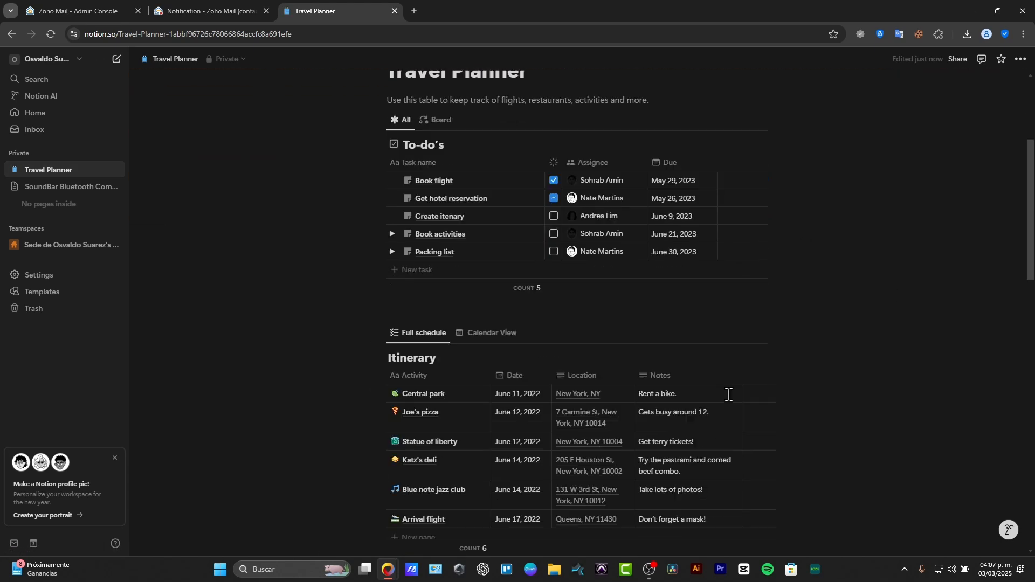
pyautogui.scroll(-7, 664, 236)
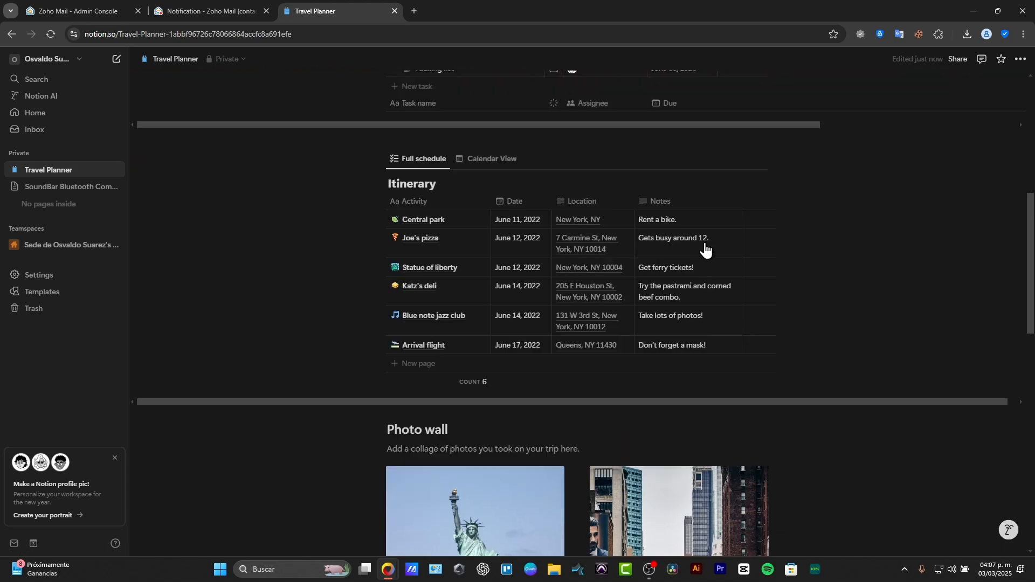
pyautogui.scroll(-15, 705, 243)
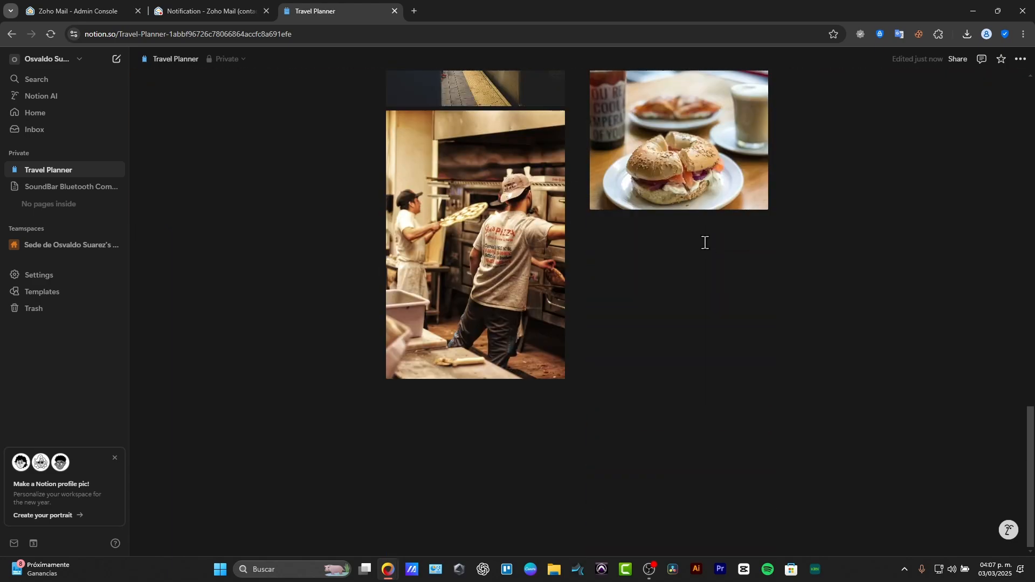
pyautogui.scroll(10, 705, 244)
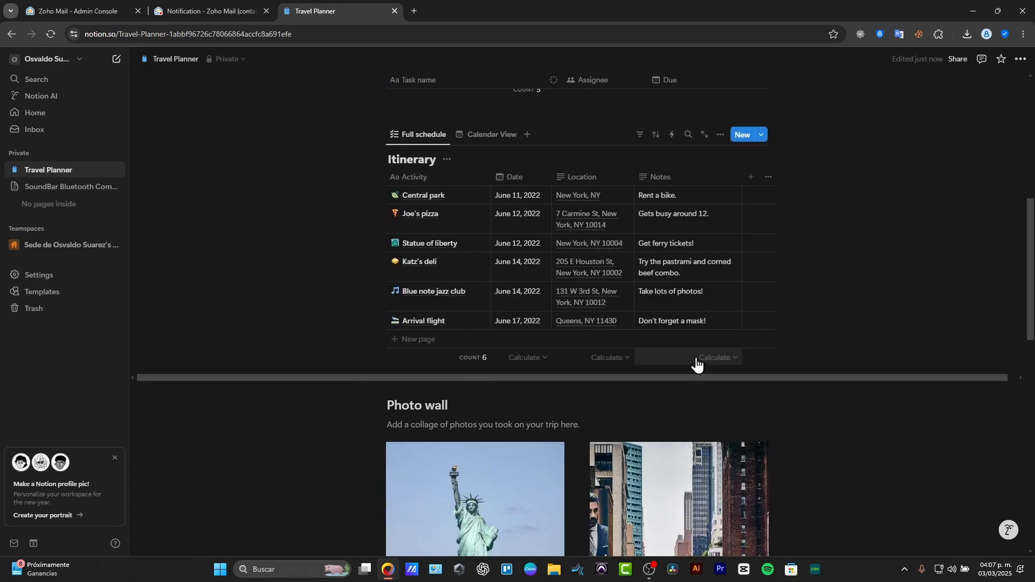
pyautogui.scroll(-7, 689, 400)
pyautogui.scroll(12, 687, 402)
pyautogui.scroll(3, 659, 292)
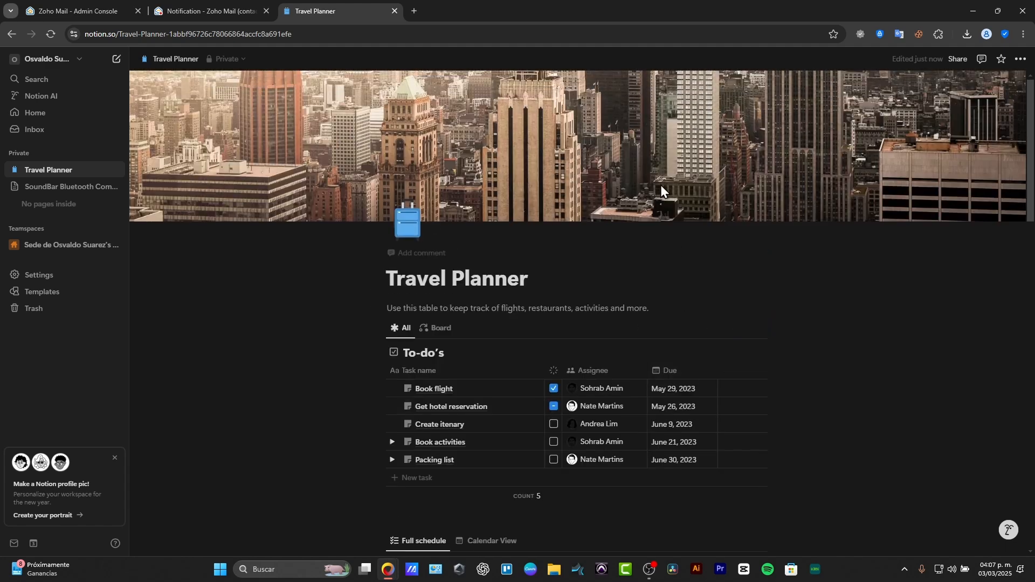
# - Choose to change the page cover by link, search "peru" images in a new browser tab, and copy the Forbes México photo's image address
pyautogui.click(710, 86)
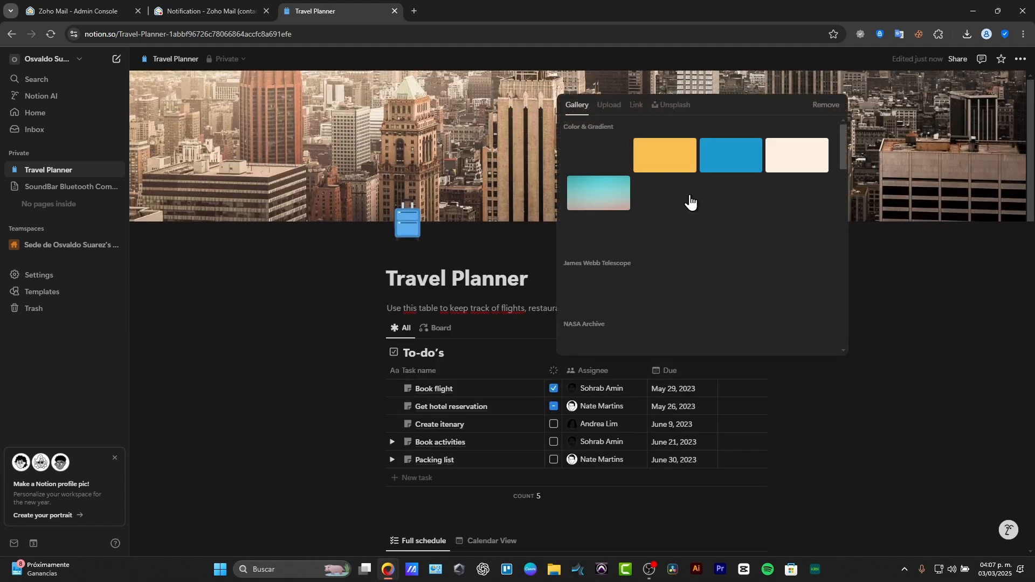
pyautogui.click(638, 107)
pyautogui.click(416, 10)
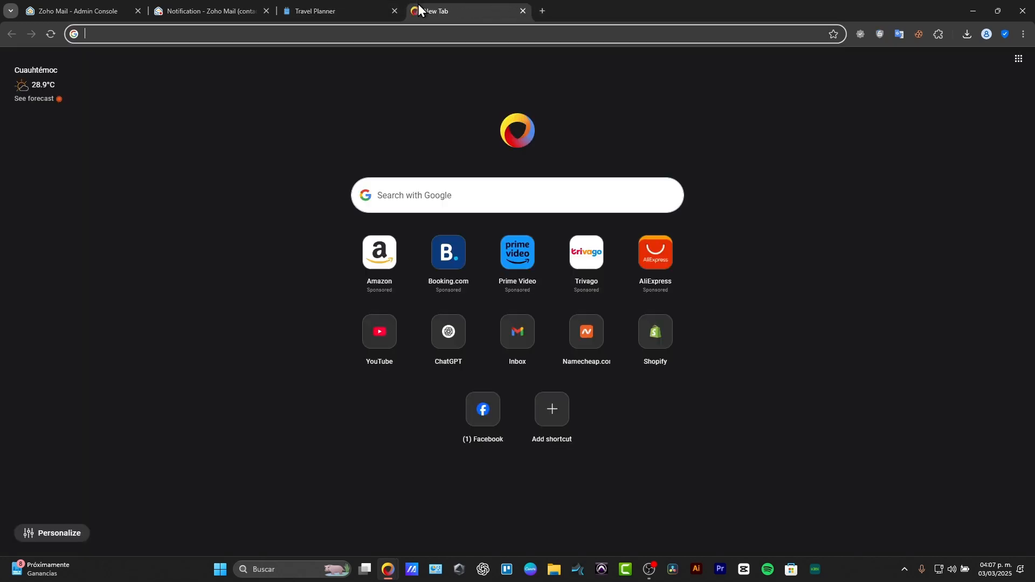
pyautogui.write('peru')
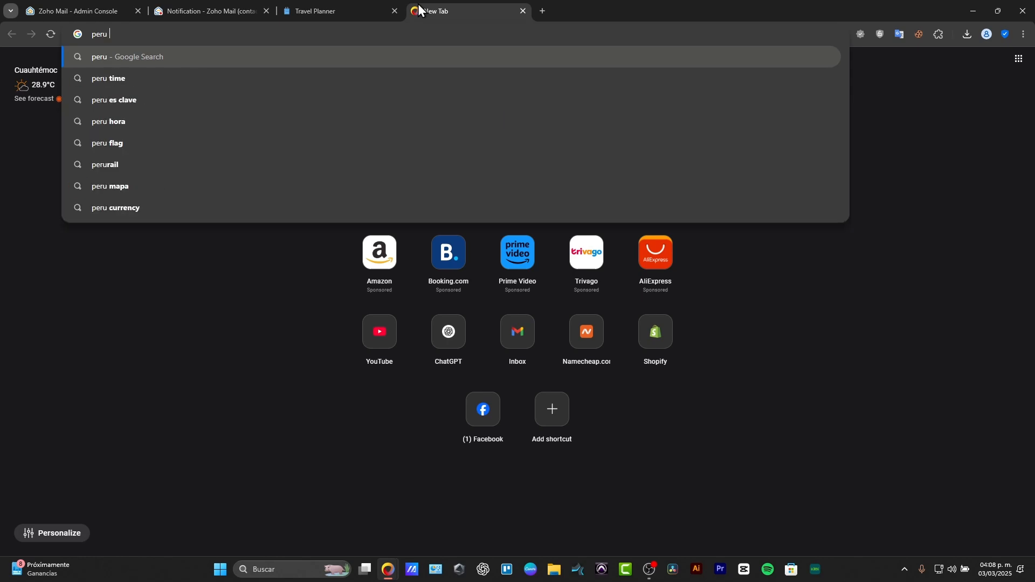
pyautogui.press('Return')
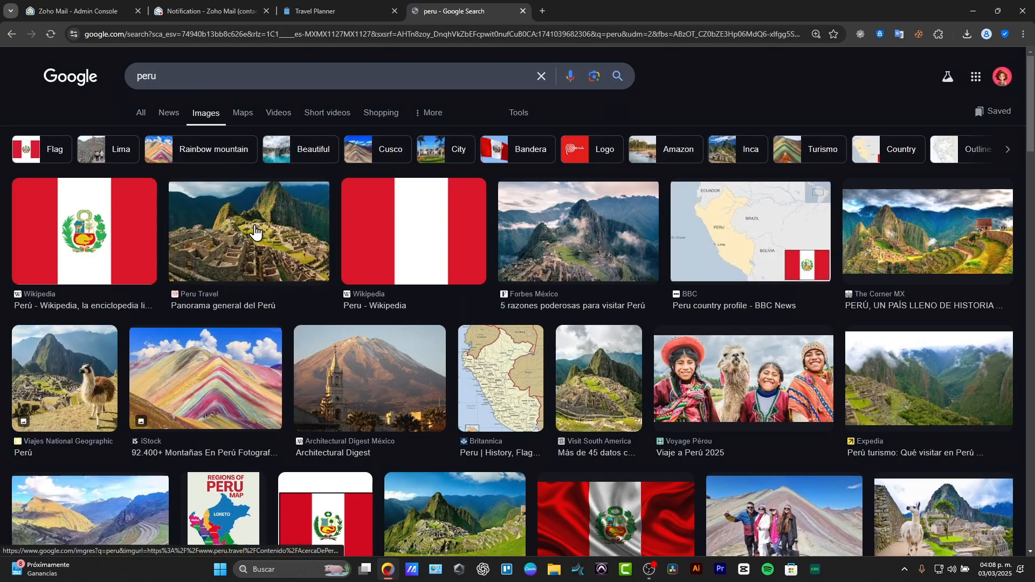
pyautogui.click(626, 237)
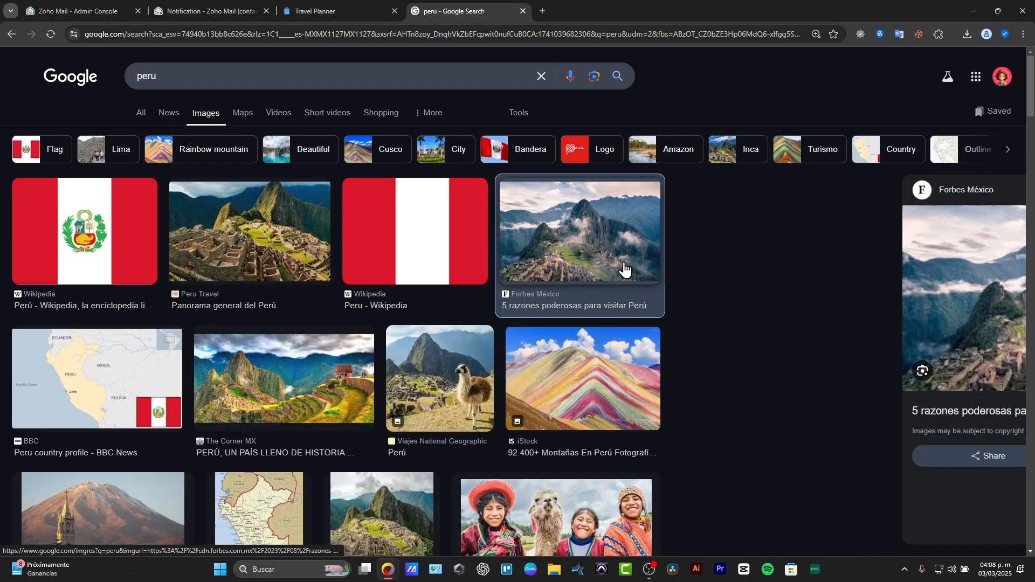
pyautogui.rightClick(857, 300)
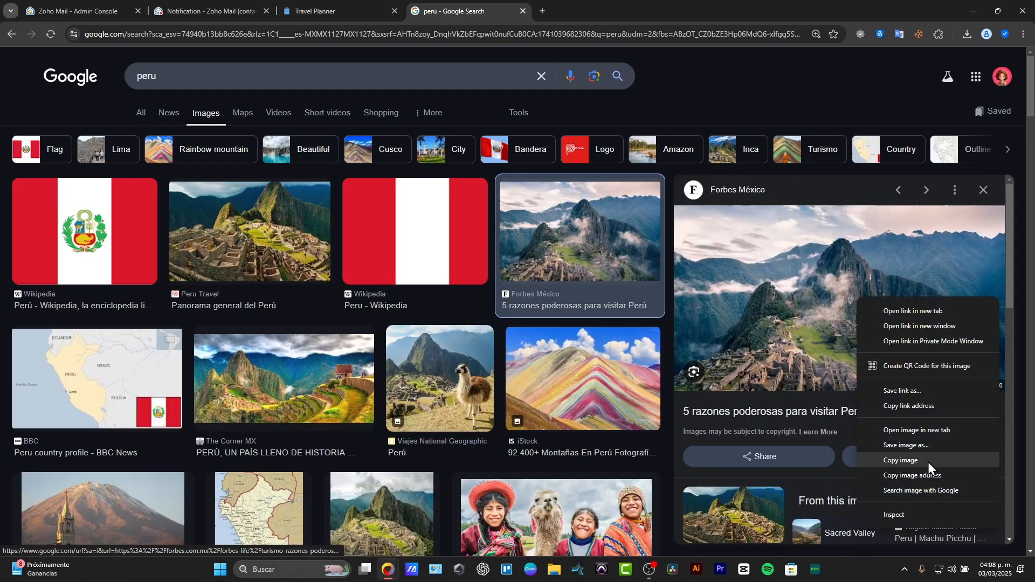
pyautogui.click(911, 476)
pyautogui.click(324, 11)
pyautogui.write('https://cdn.forbes.com.mx/2023/08/razones-para-viajar-peru-640x360.webp')
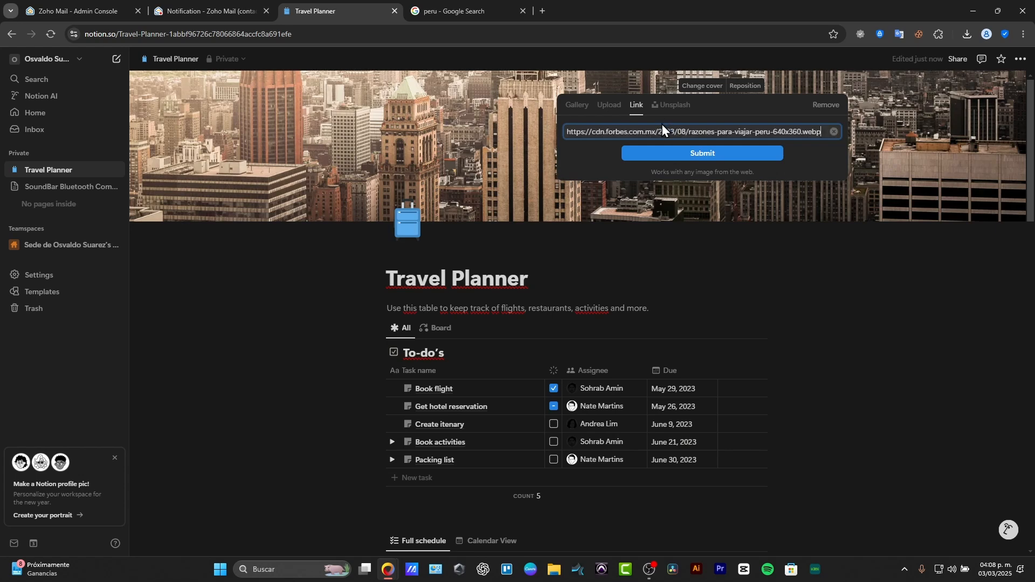
pyautogui.click(699, 156)
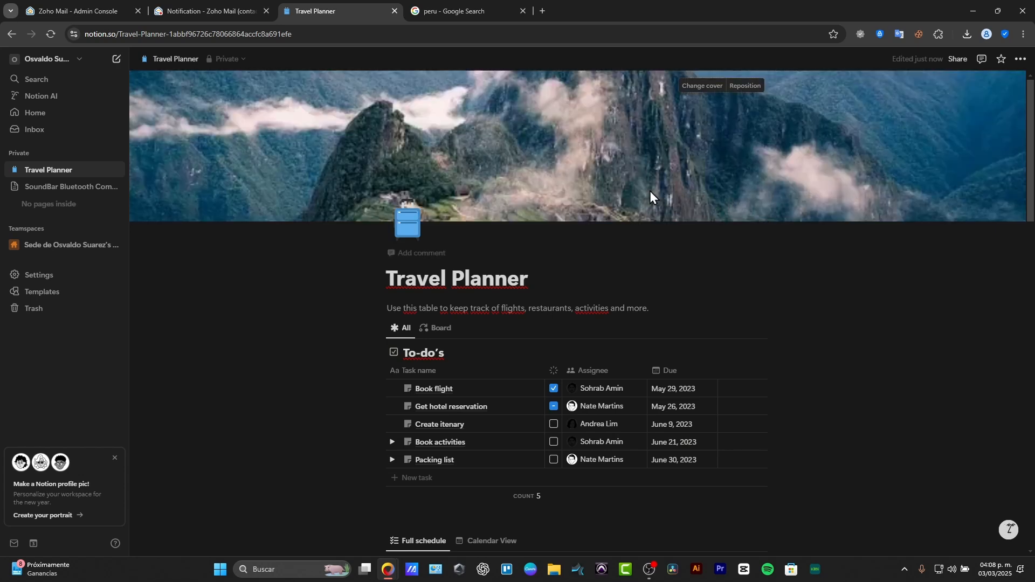
pyautogui.click(745, 86)
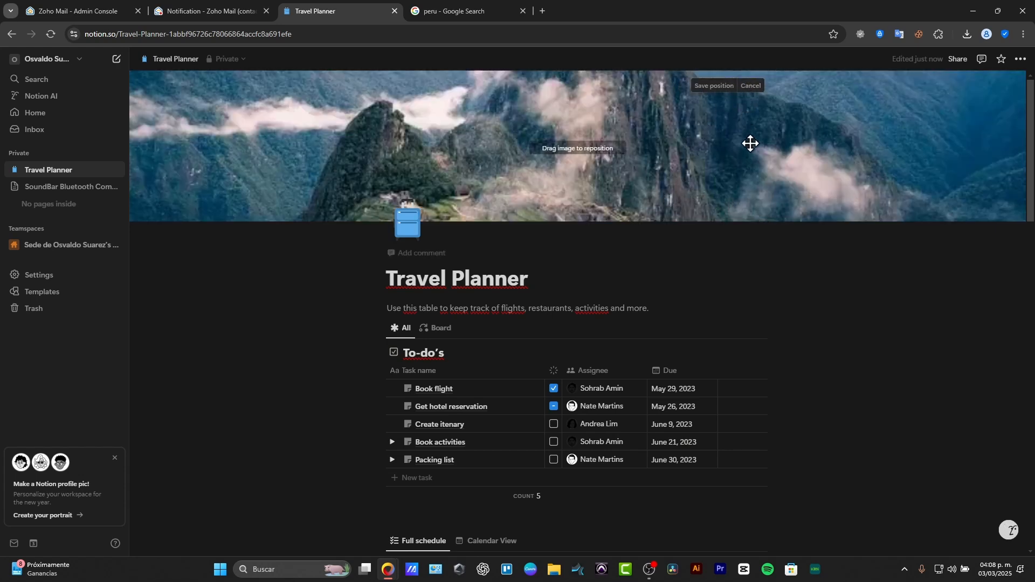
pyautogui.moveTo(749, 143)
pyautogui.mouseDown()
pyautogui.moveTo(694, 117)
pyautogui.moveTo(685, 3)
pyautogui.mouseUp()
pyautogui.moveTo(730, 176); pyautogui.dragTo(749, 106)
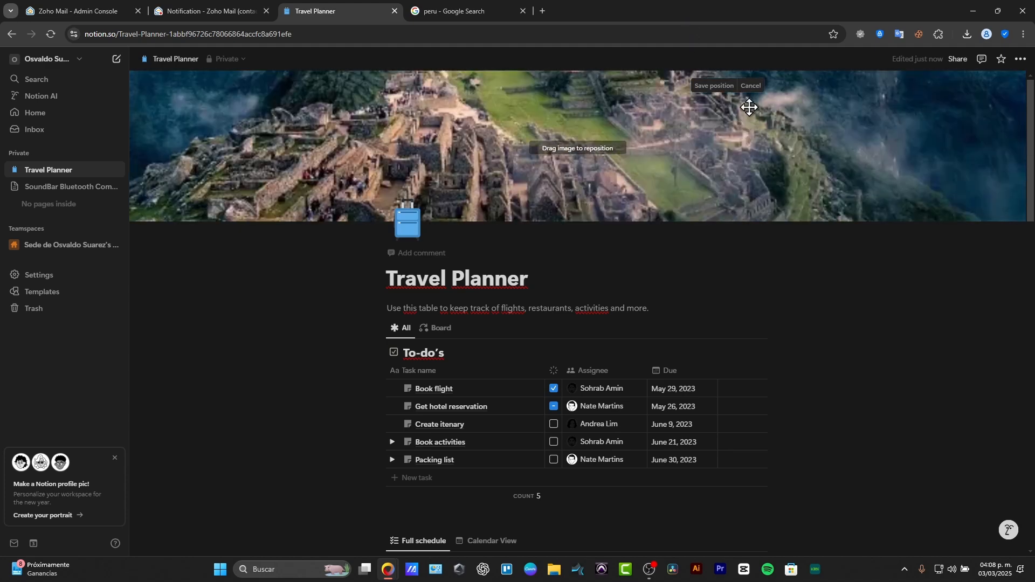
pyautogui.press('Escape')
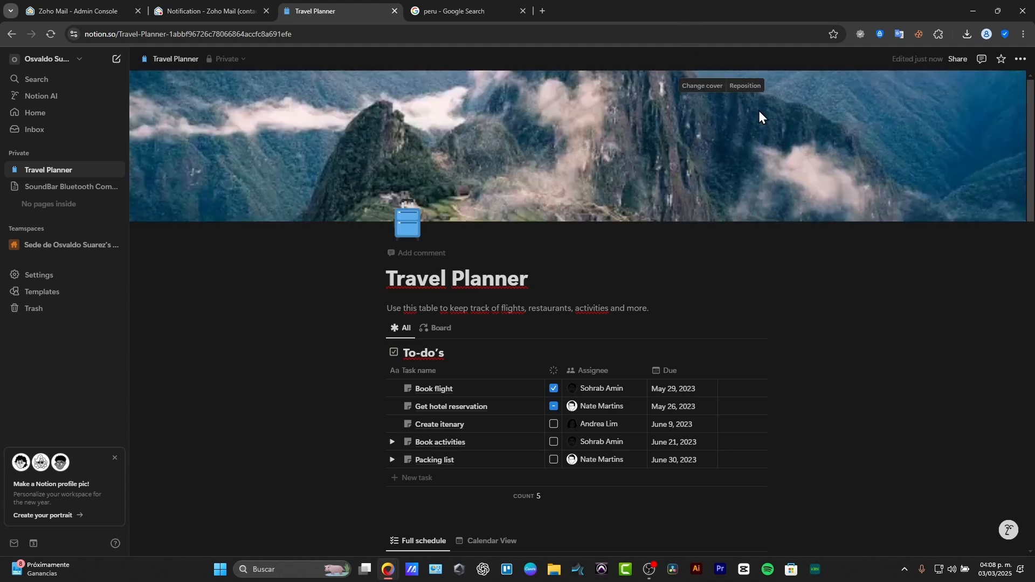
# - Reposition the cover image so that the stone ruins in its lower part are shown, and save the position
pyautogui.click(745, 86)
pyautogui.moveTo(765, 157); pyautogui.dragTo(732, 99)
pyautogui.click(732, 93)
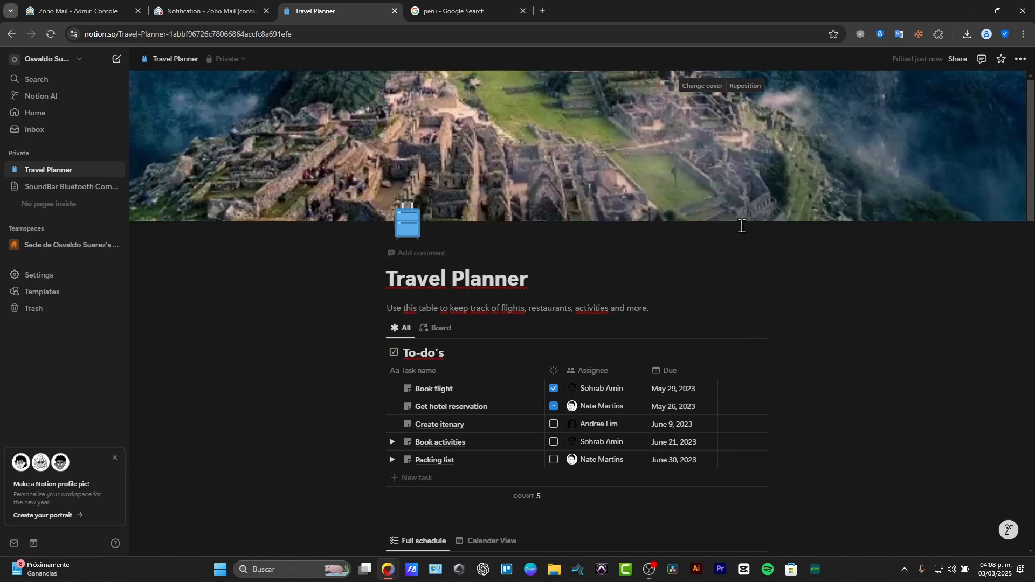
# - Extend the page title to "Travel Planner Perú"
pyautogui.click(467, 4)
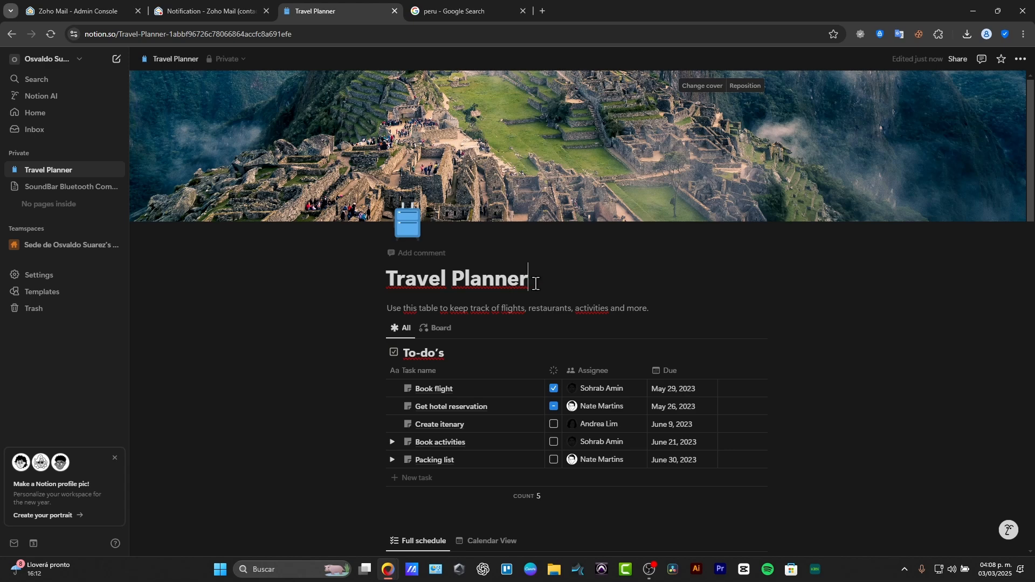
pyautogui.write('O')
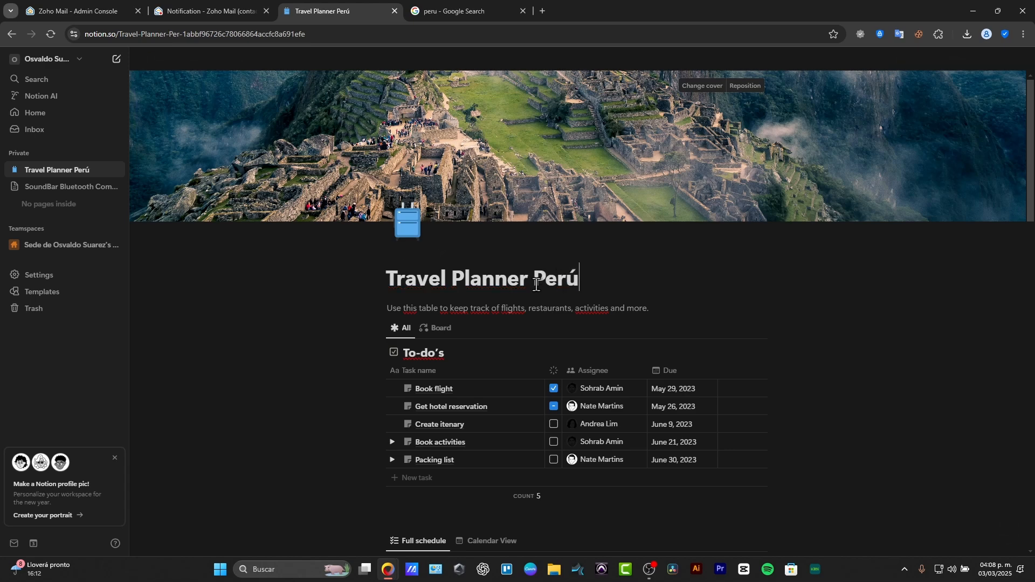
pyautogui.click(508, 310)
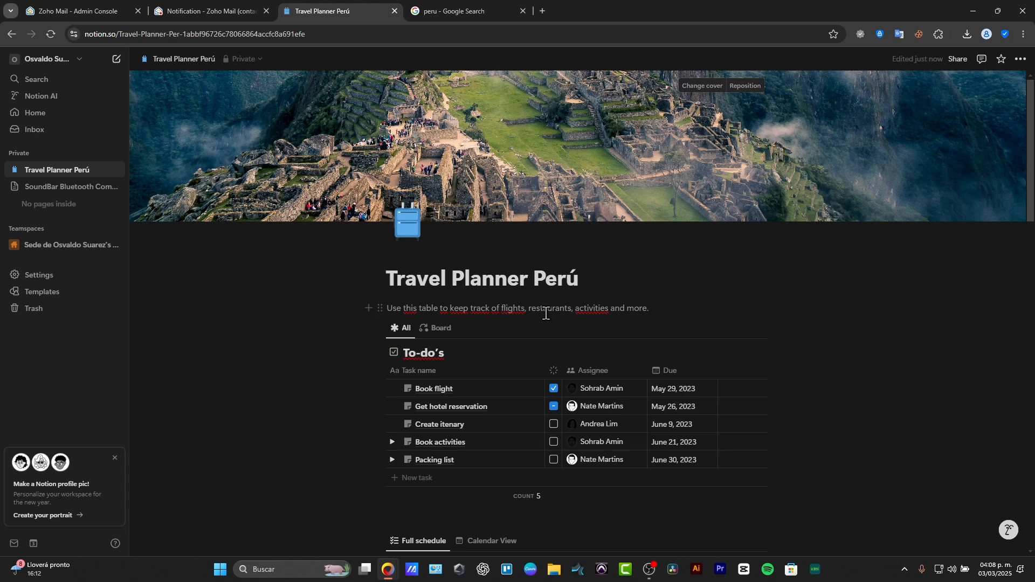
pyautogui.scroll(-3, 546, 313)
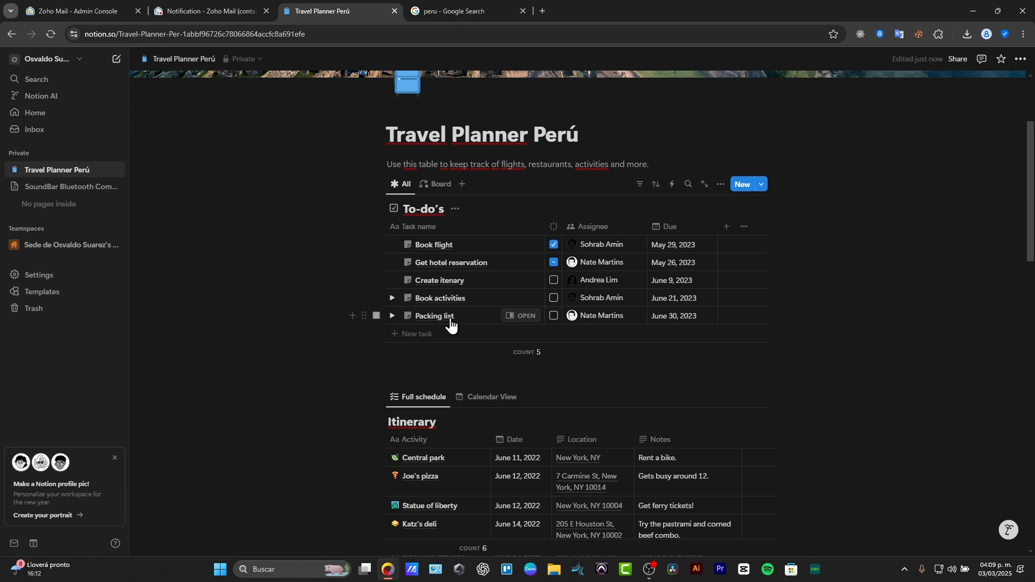
# - In the To-do's table, clear the completed status of Book flight and mark Get hotel reservation as done
pyautogui.click(554, 244)
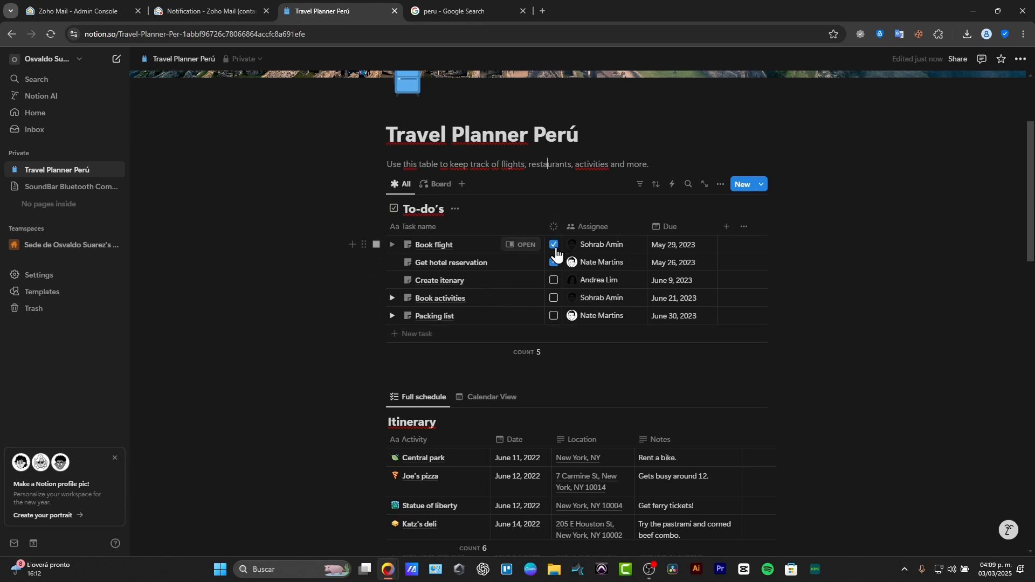
pyautogui.click(554, 263)
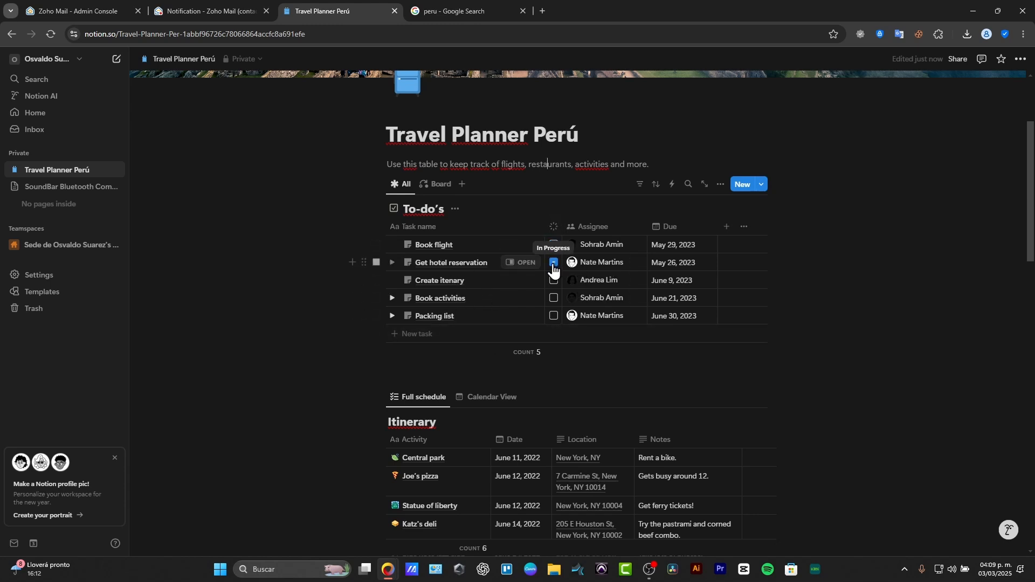
# - Reassign the Book flight task to the first suggested workspace member other than yourself
pyautogui.click(615, 246)
pyautogui.click(626, 243)
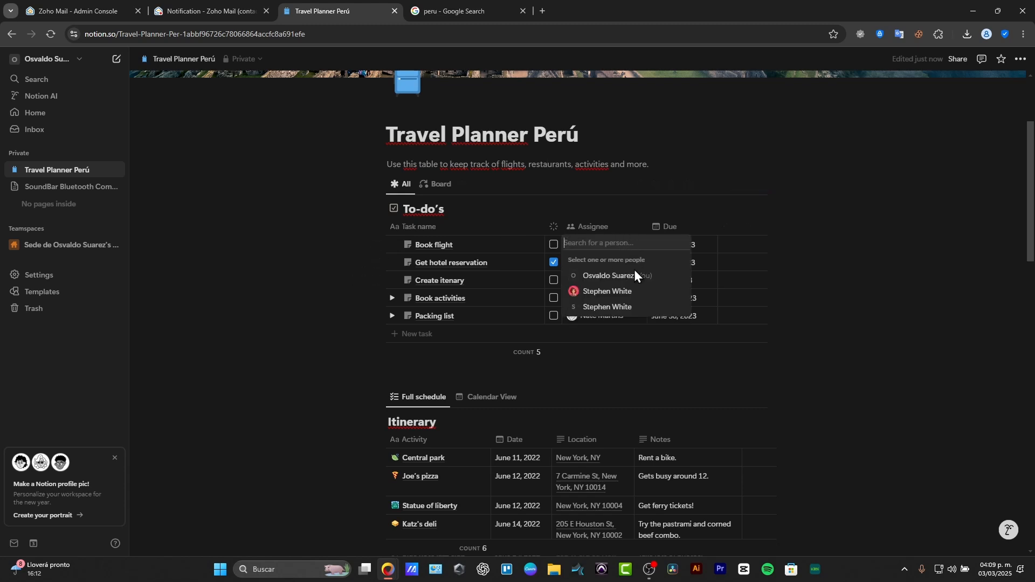
pyautogui.click(612, 291)
pyautogui.write('d')
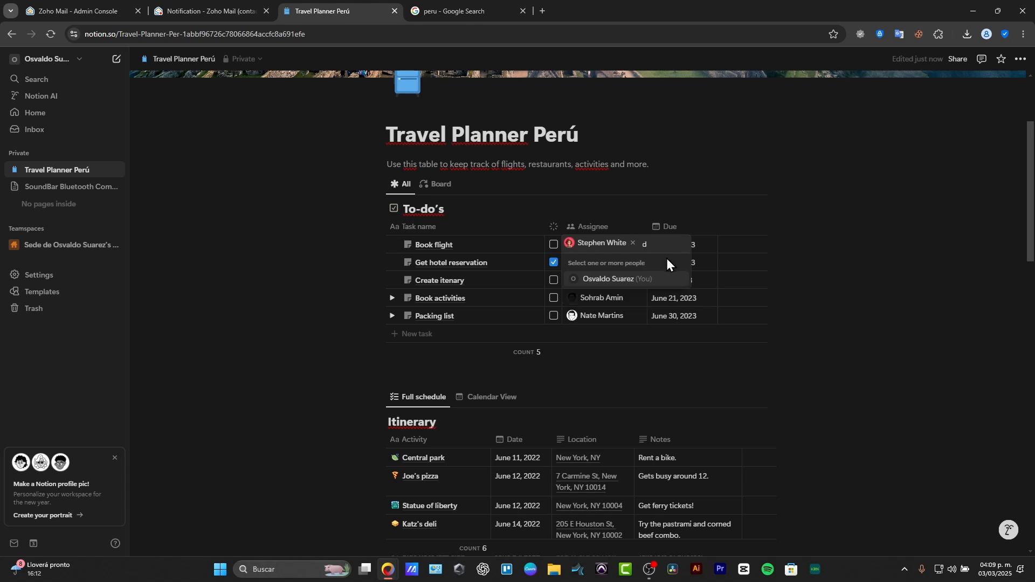
pyautogui.write('sasd')
pyautogui.click(775, 254)
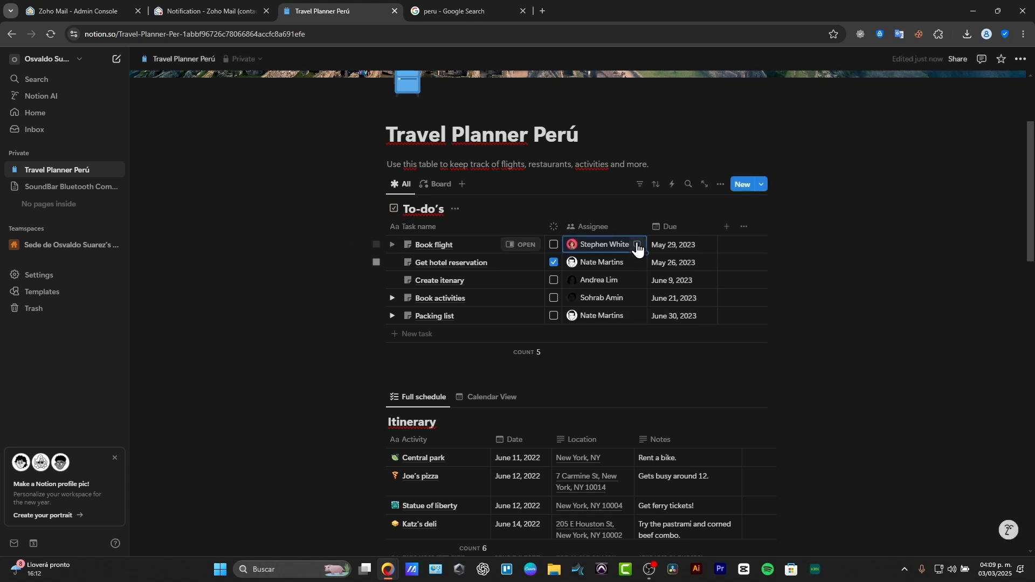
# - Remove the assignee from the Get hotel reservation task and leave the field empty
pyautogui.click(610, 266)
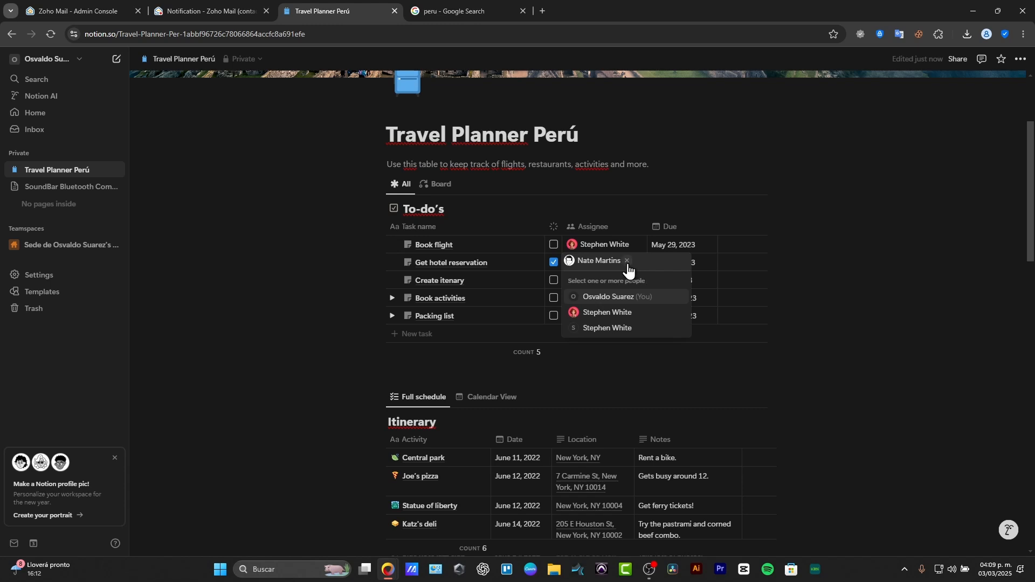
pyautogui.click(628, 262)
pyautogui.write('sdsdsd')
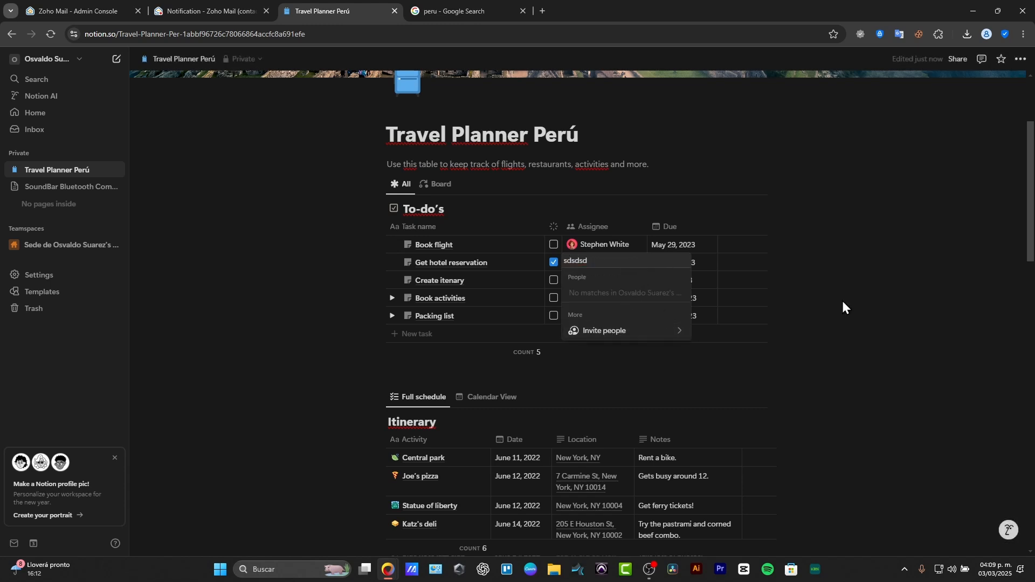
pyautogui.press('Escape')
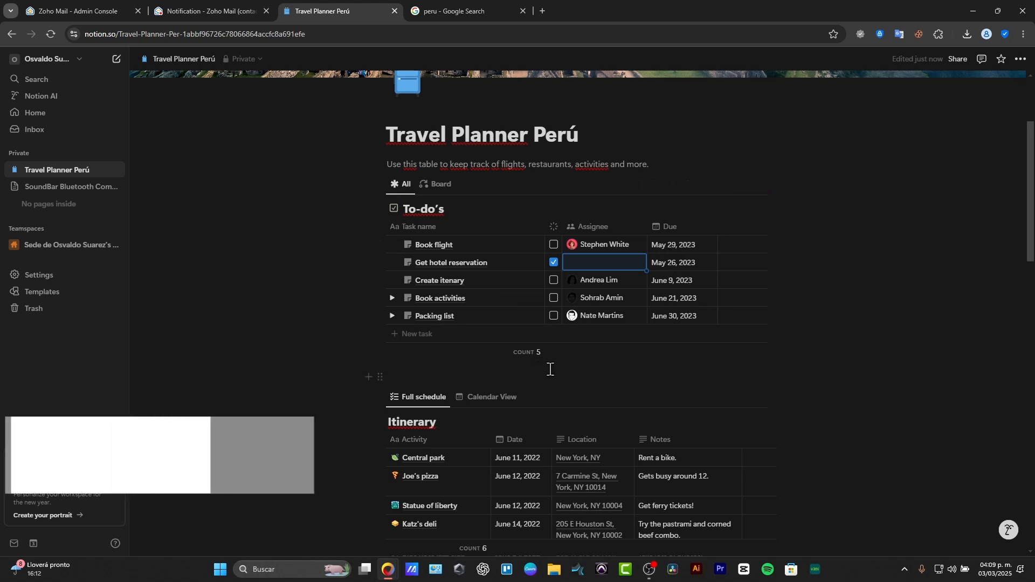
# - Show the Itinerary in its Calendar View and browse to August 2025
pyautogui.scroll(-3, 550, 369)
pyautogui.click(496, 261)
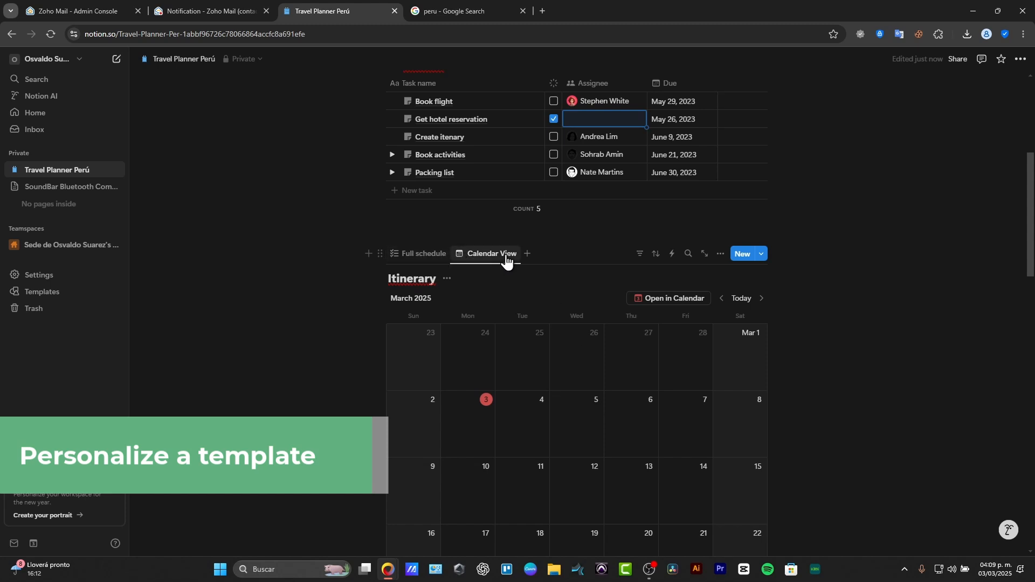
pyautogui.click(528, 253)
pyautogui.click(429, 258)
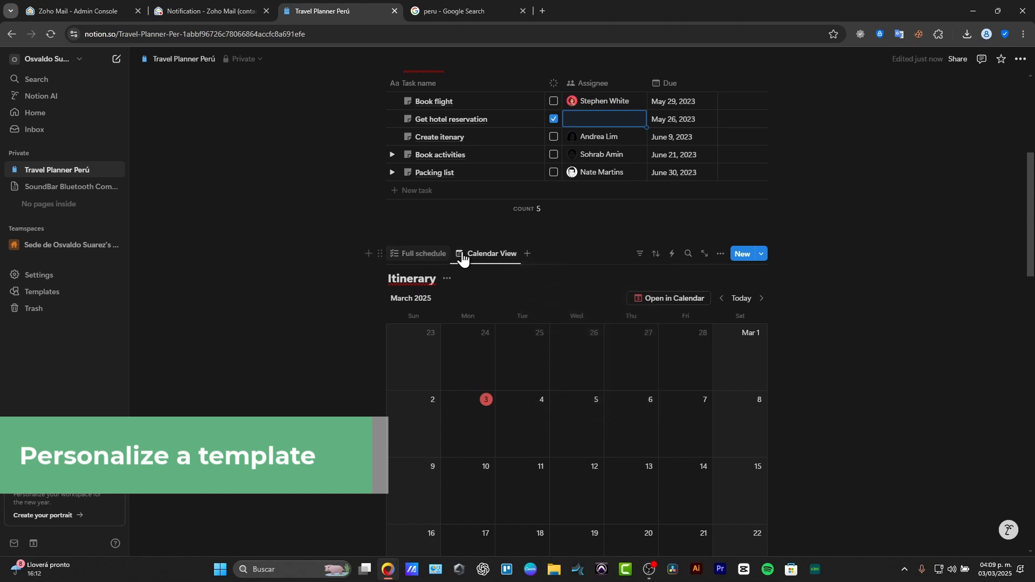
pyautogui.click(483, 254)
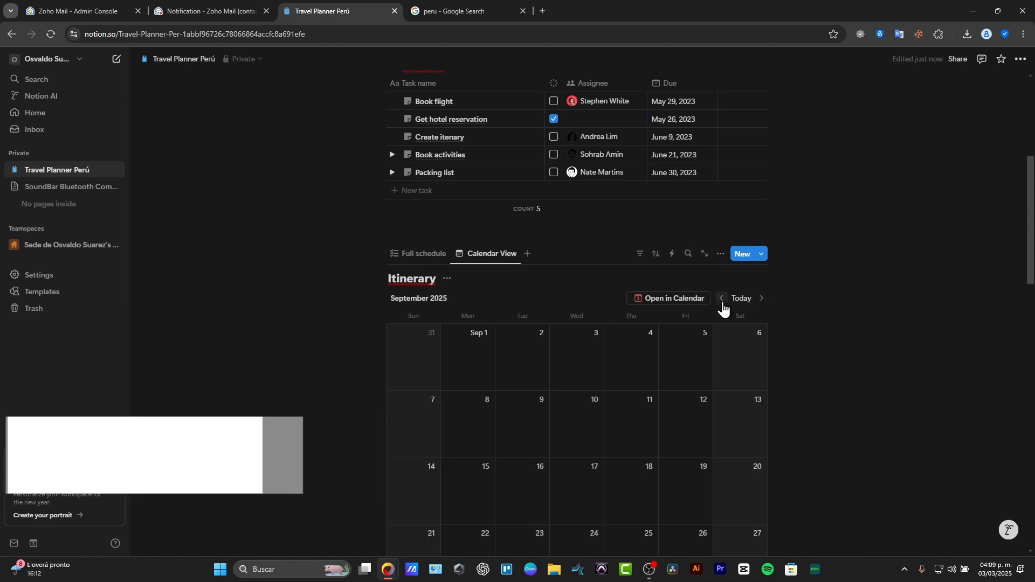
pyautogui.click(721, 299)
pyautogui.scroll(-8, 563, 367)
pyautogui.scroll(-3, 563, 370)
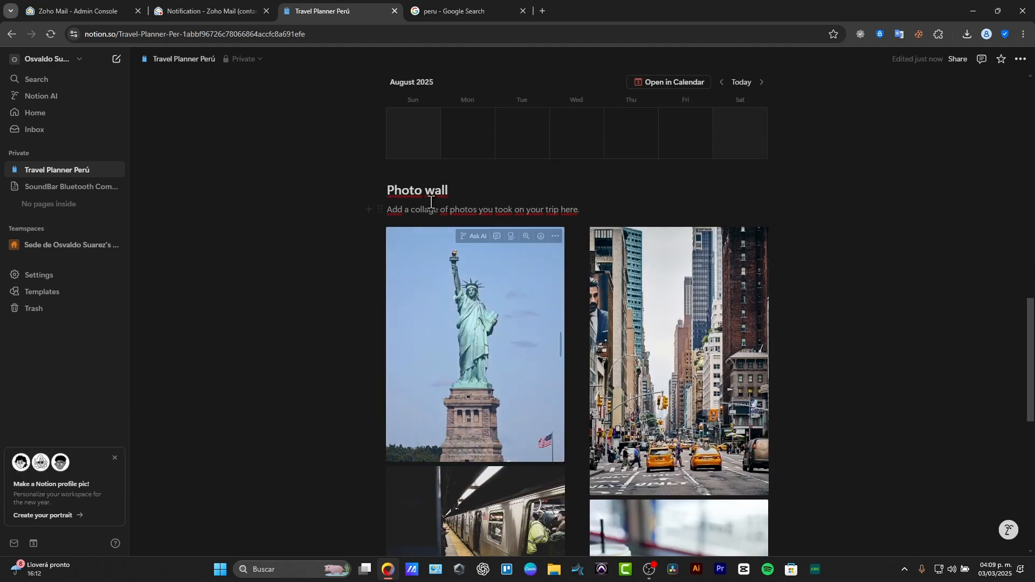
pyautogui.click(553, 237)
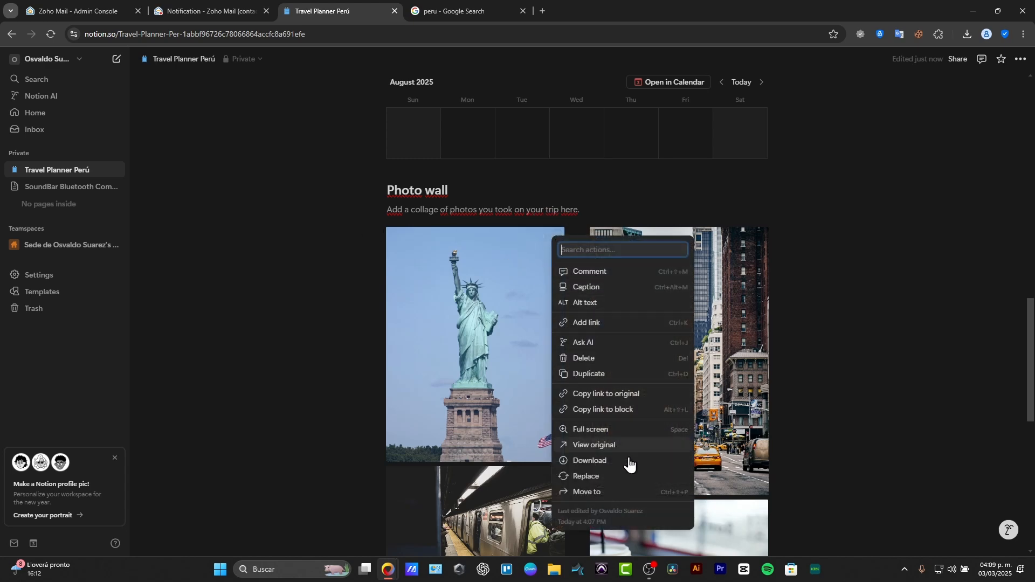
pyautogui.click(599, 478)
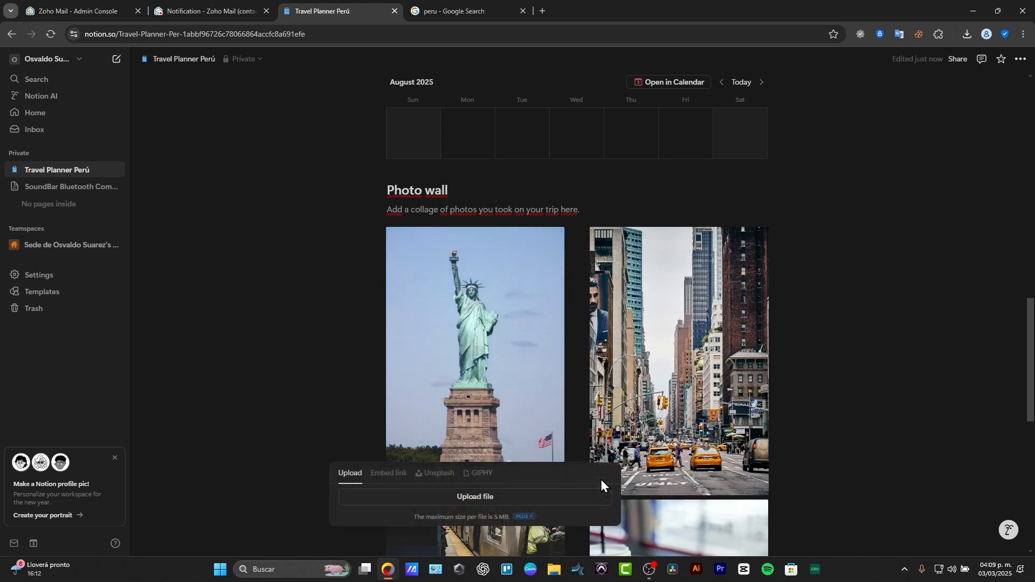
pyautogui.click(439, 503)
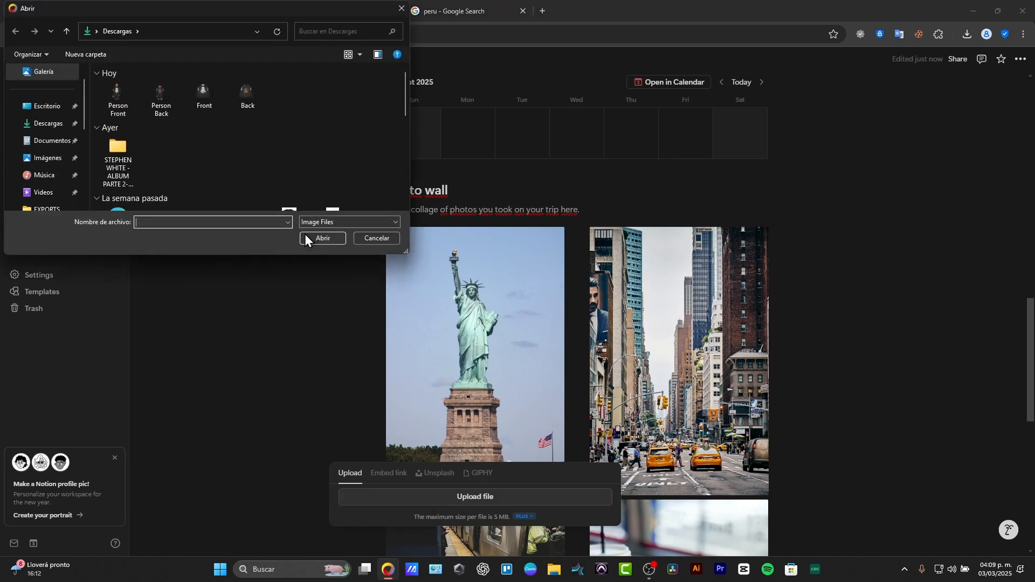
pyautogui.click(358, 239)
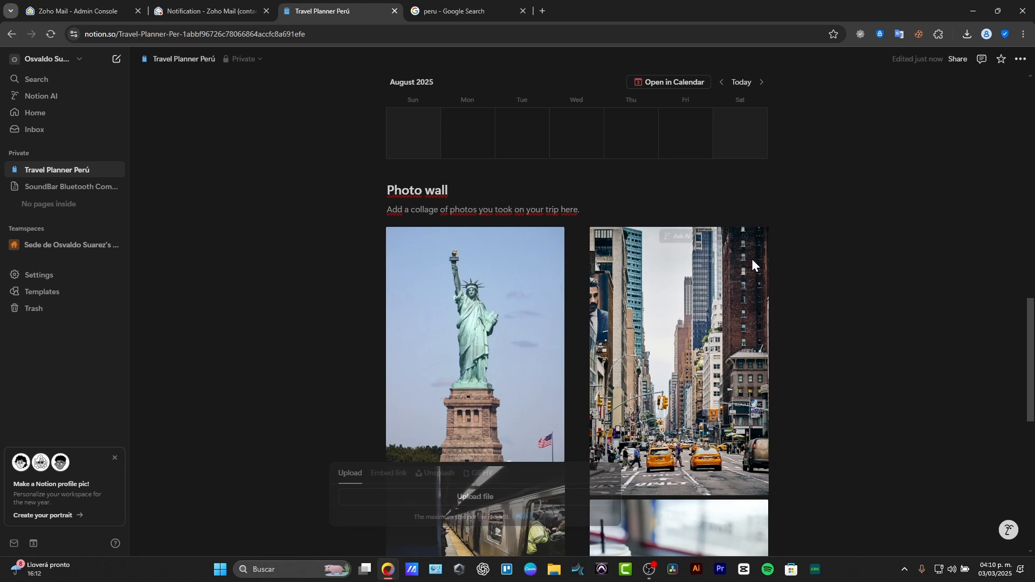
# - Add a Board view to the Itinerary database and make it the first of its views
pyautogui.scroll(8, 752, 261)
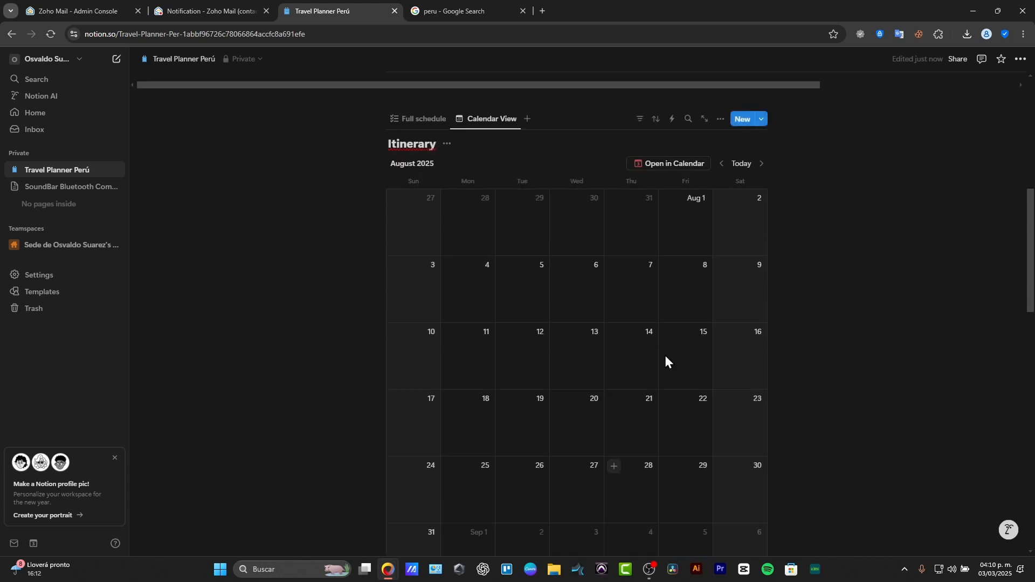
pyautogui.click(425, 120)
pyautogui.click(527, 119)
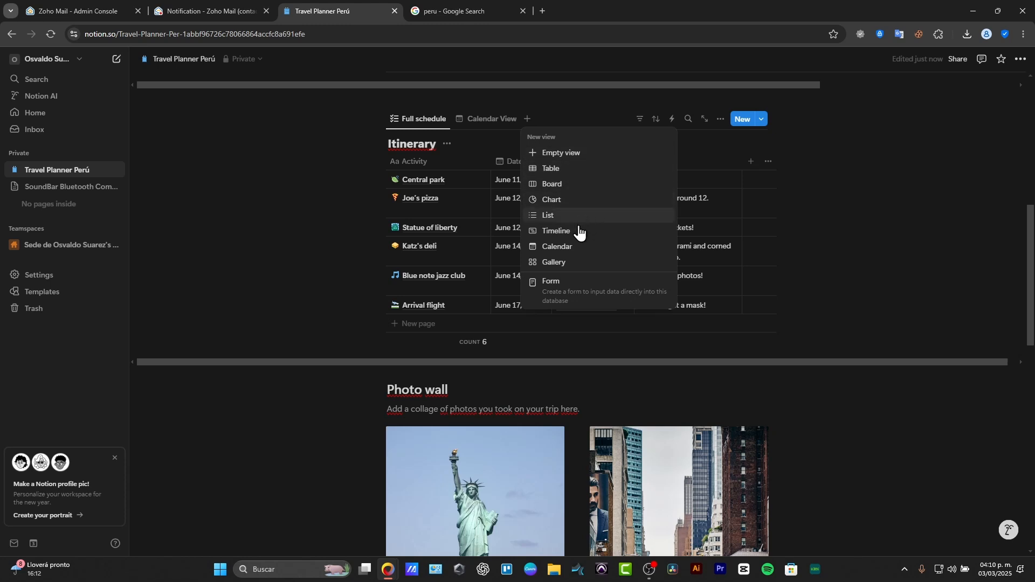
pyautogui.click(583, 184)
pyautogui.click(863, 395)
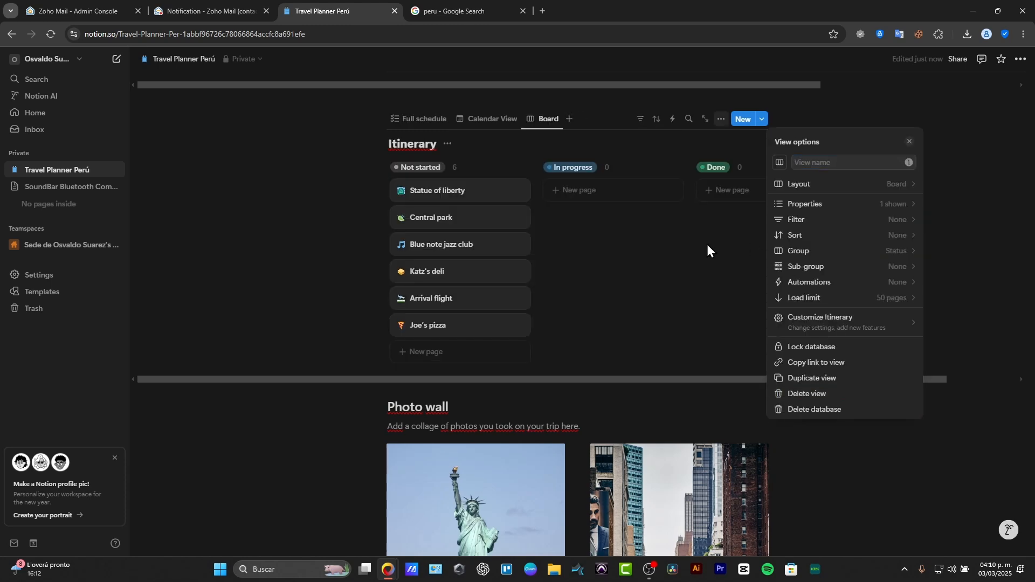
pyautogui.click(654, 238)
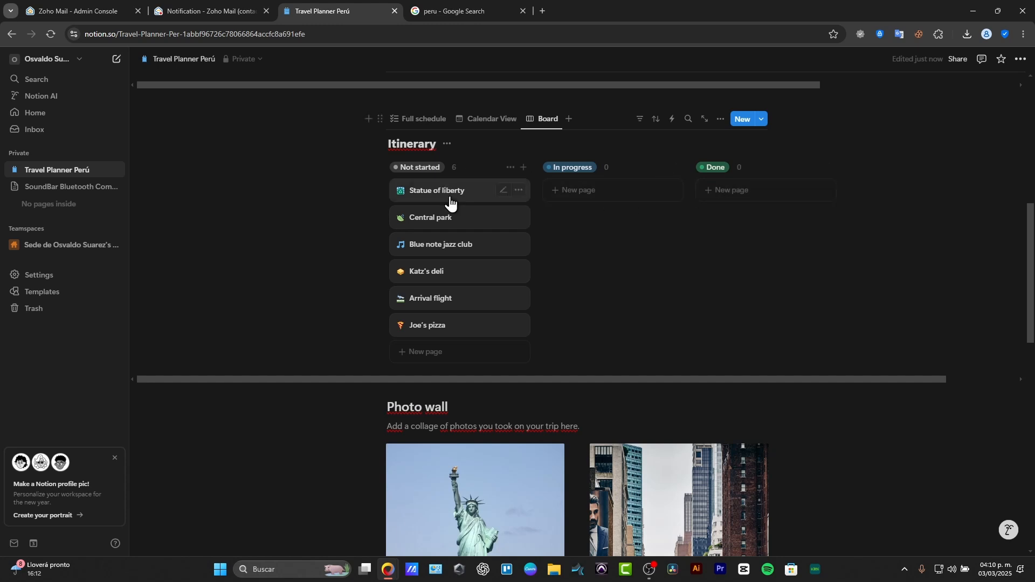
pyautogui.click(470, 120)
pyautogui.moveTo(540, 119); pyautogui.dragTo(415, 123)
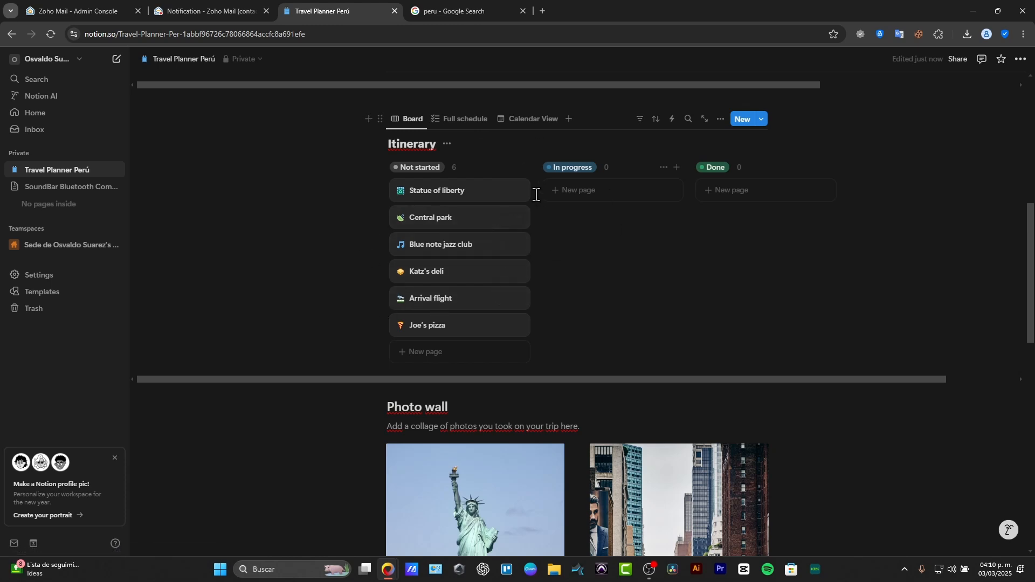
# - Check the page's invitation and general access options for sharing, and copy the page link
pyautogui.click(960, 59)
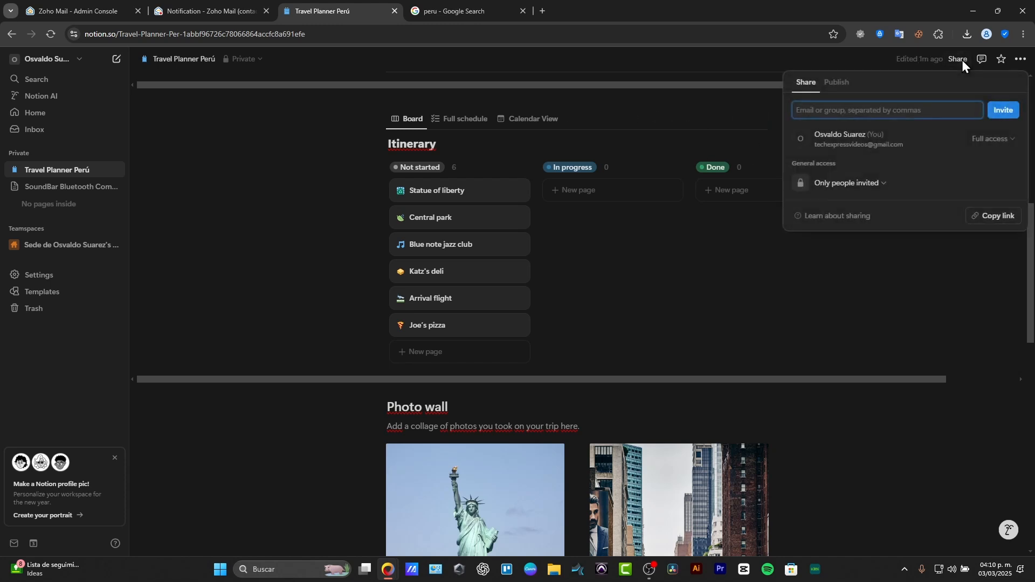
pyautogui.click(835, 110)
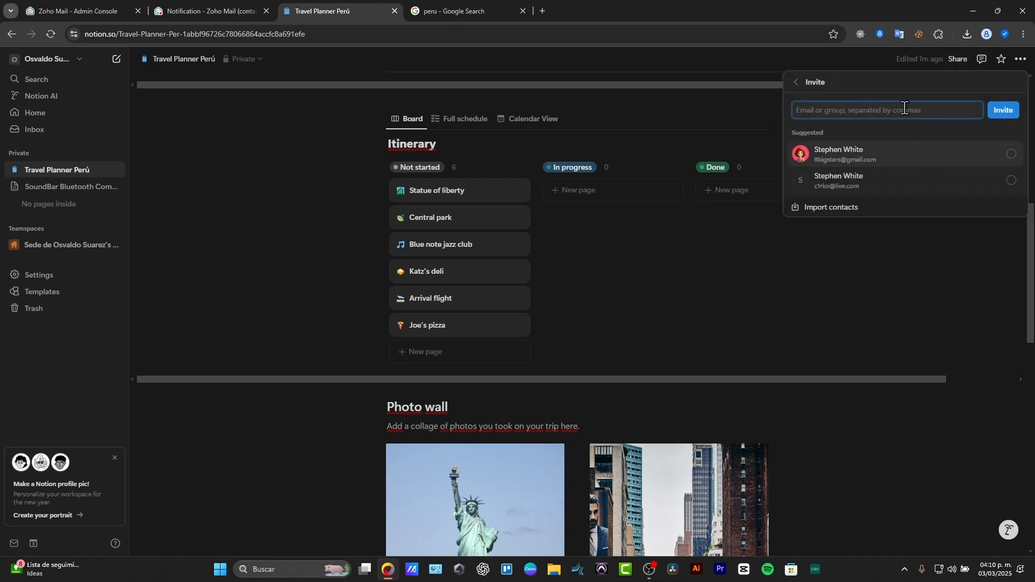
pyautogui.click(793, 88)
pyautogui.click(874, 186)
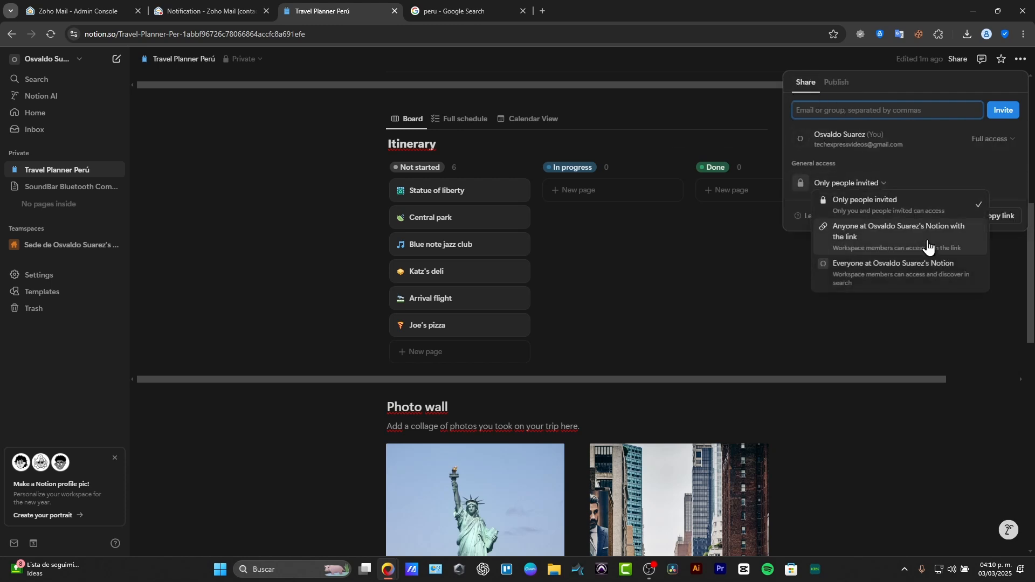
pyautogui.click(920, 167)
pyautogui.click(995, 222)
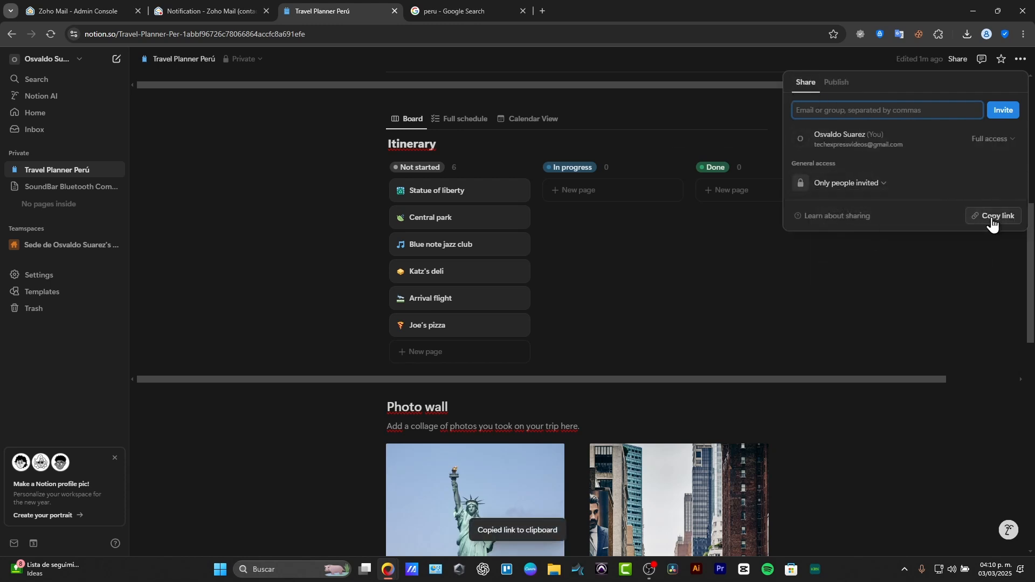
# - Publish the Travel Planner Perú page to the web and look through the live site
pyautogui.click(837, 85)
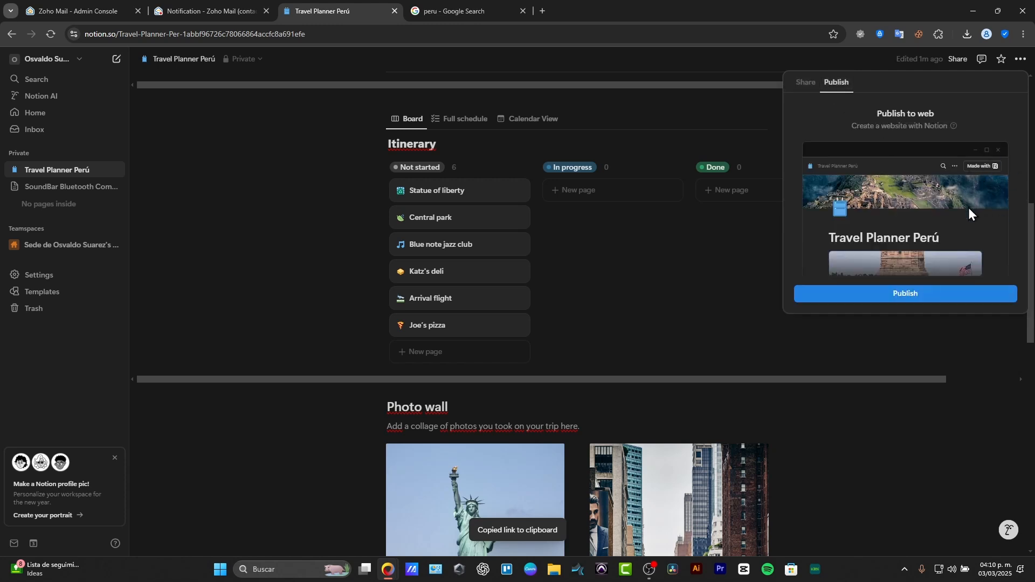
pyautogui.click(956, 289)
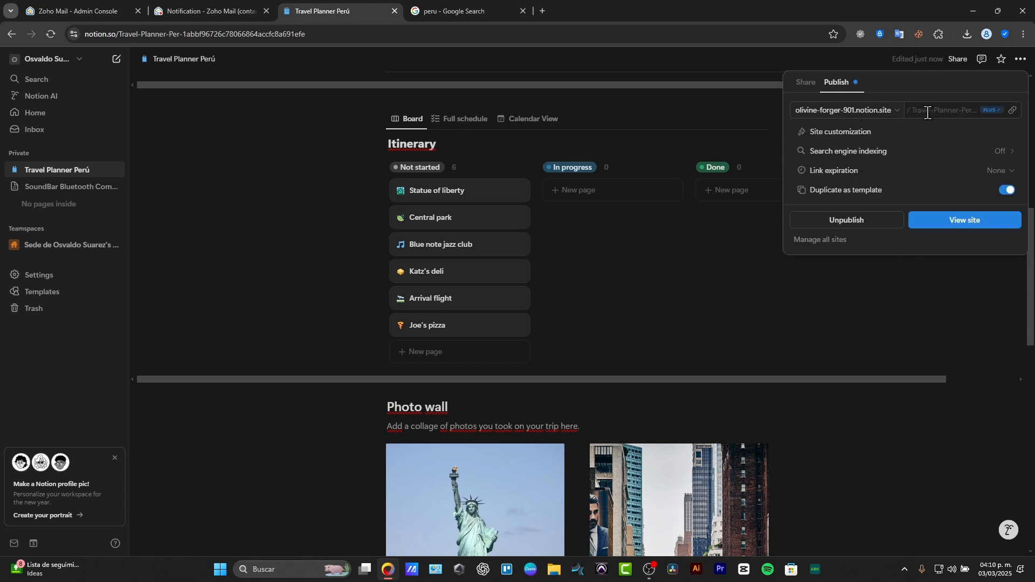
pyautogui.click(945, 224)
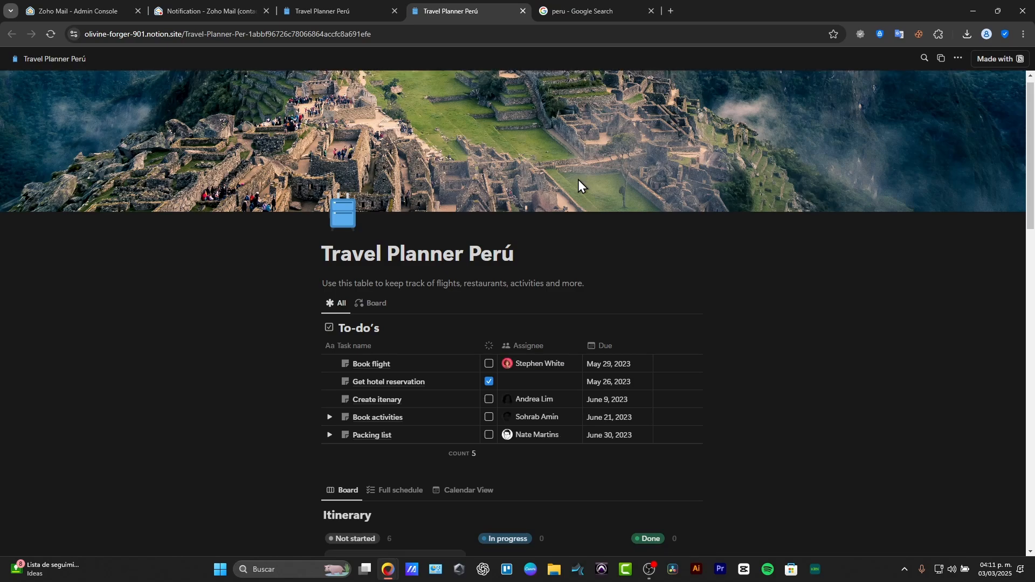
pyautogui.scroll(-20, 578, 179)
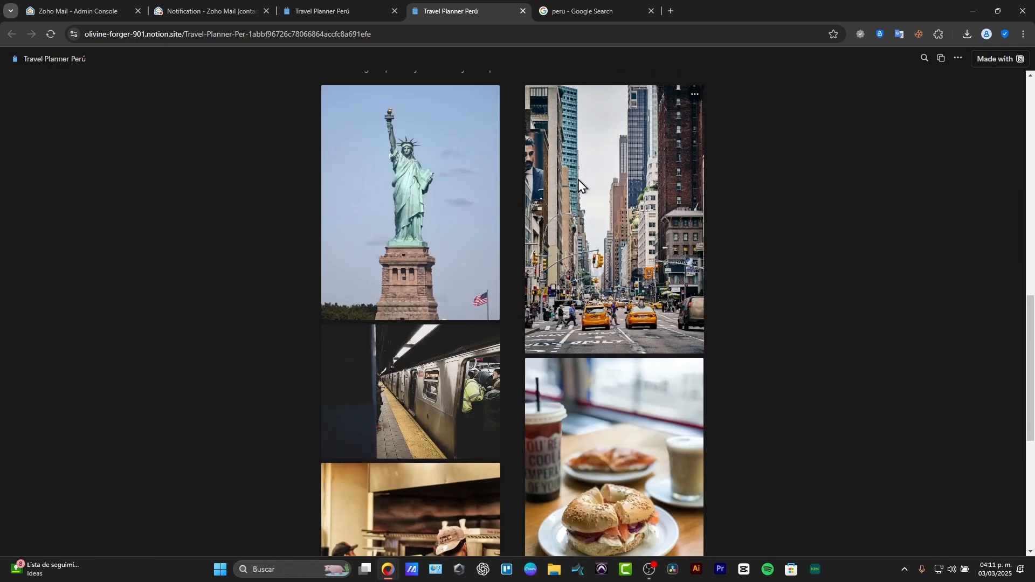
pyautogui.scroll(20, 578, 180)
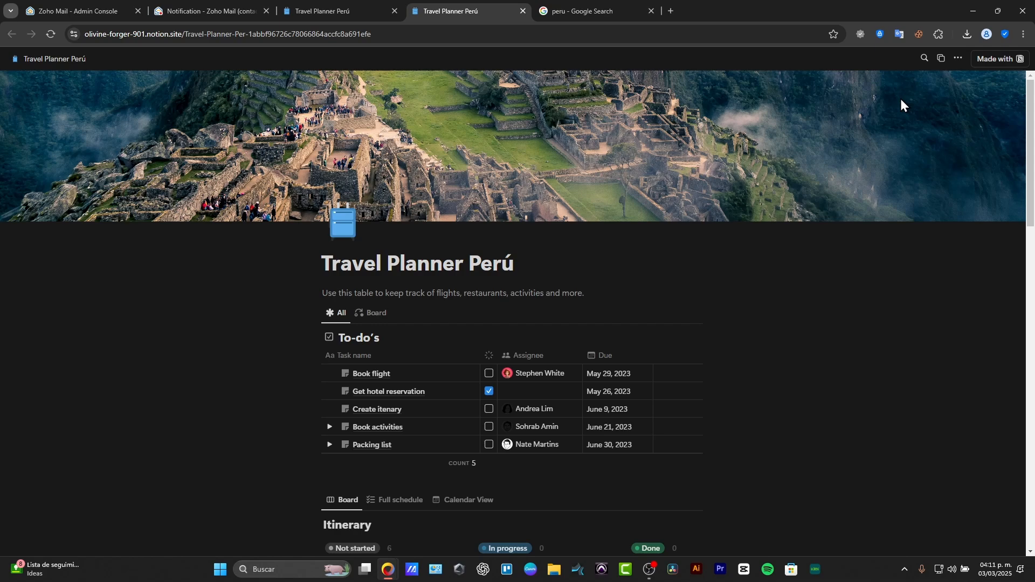
# - Back in the page editor, open the AI prompt on an empty line below the photo wall and examine its suggested actions
pyautogui.click(345, 2)
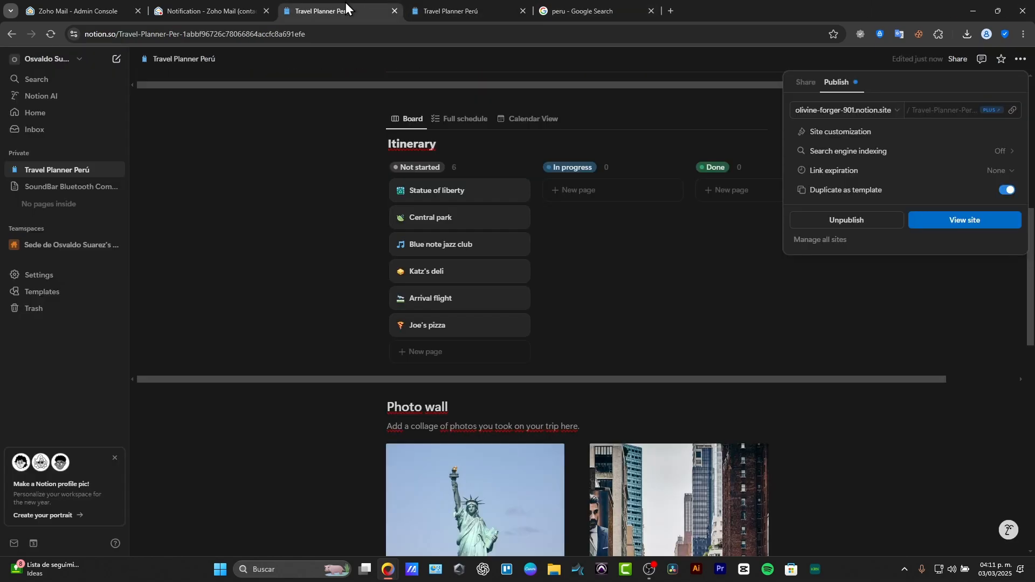
pyautogui.click(576, 100)
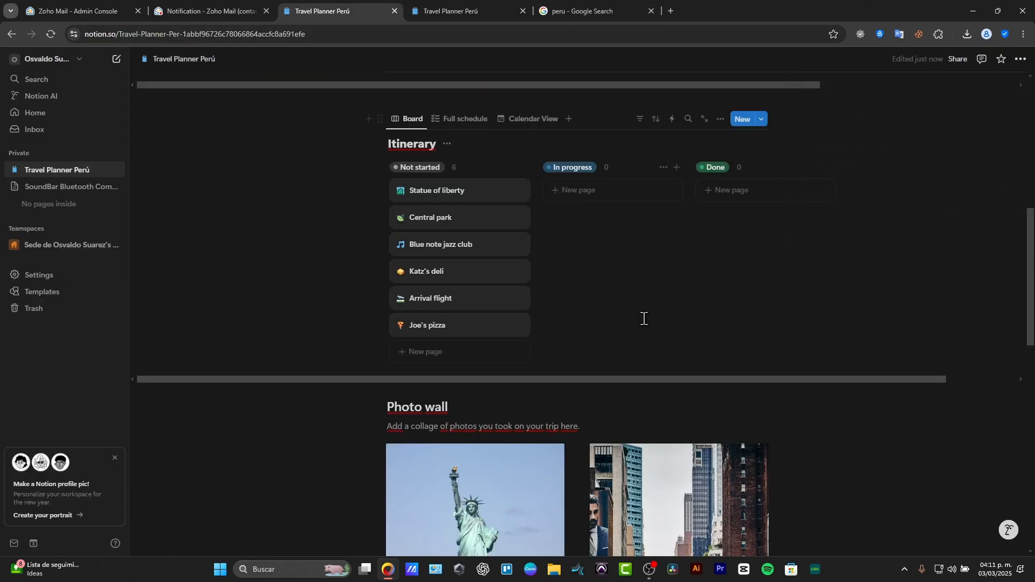
pyautogui.scroll(-10, 643, 317)
pyautogui.click(642, 470)
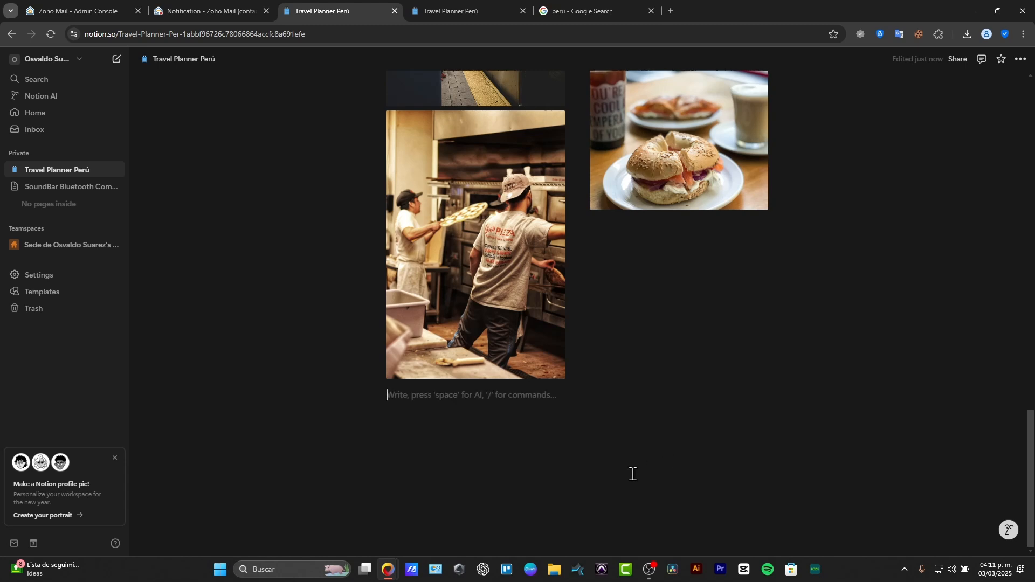
pyautogui.press('space')
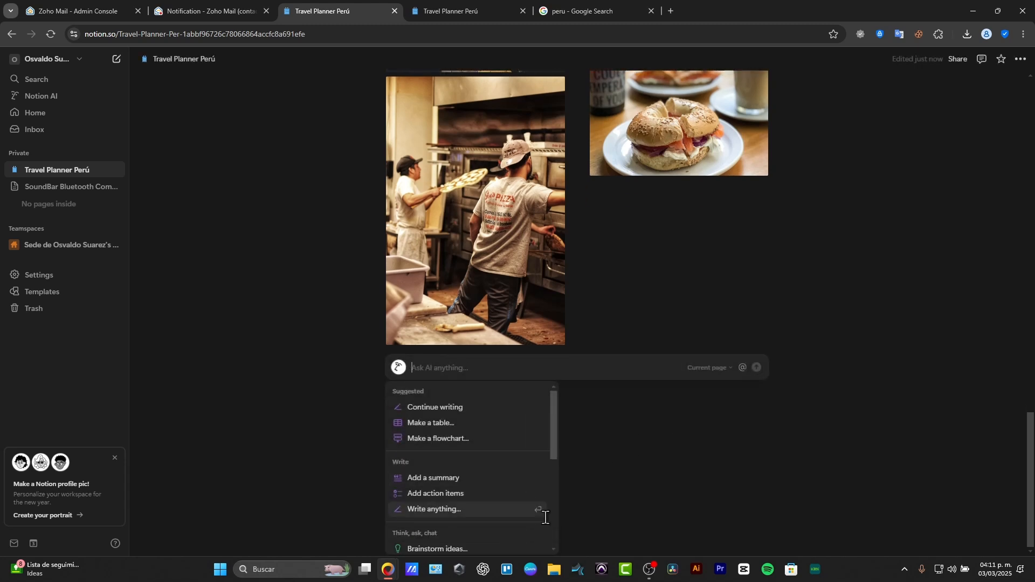
pyautogui.scroll(-4, 496, 490)
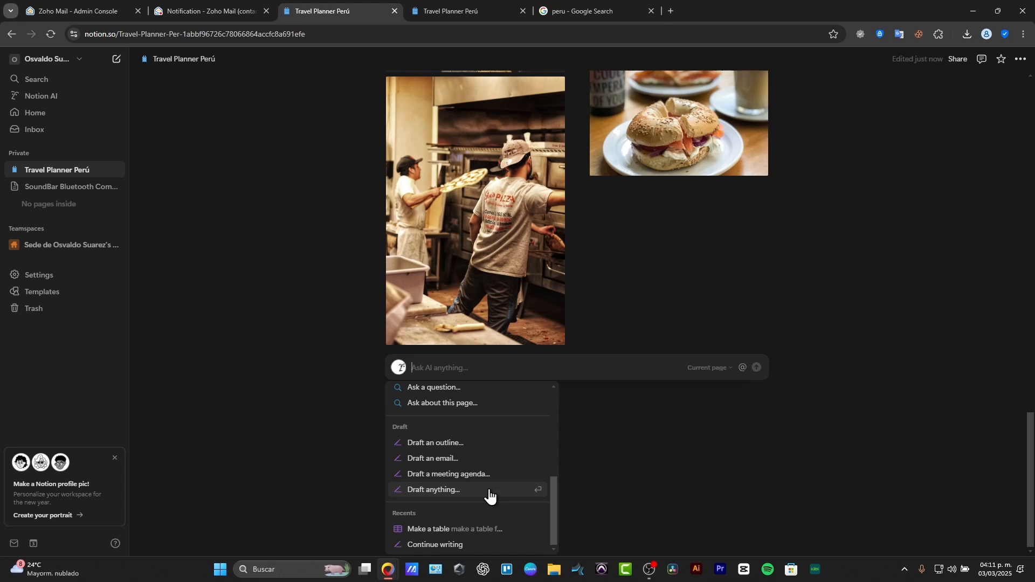
pyautogui.scroll(4, 481, 531)
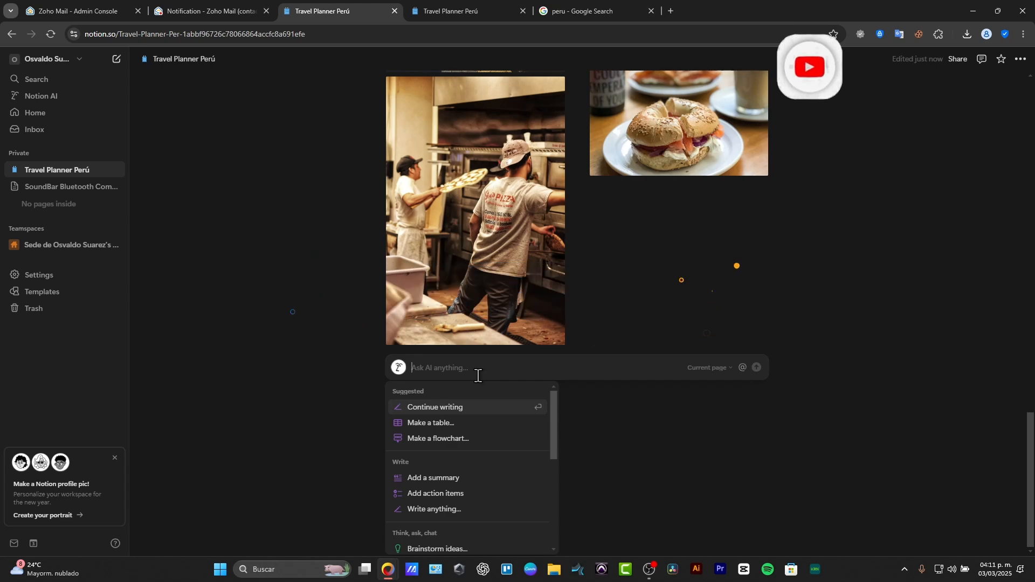
pyautogui.scroll(15, 645, 397)
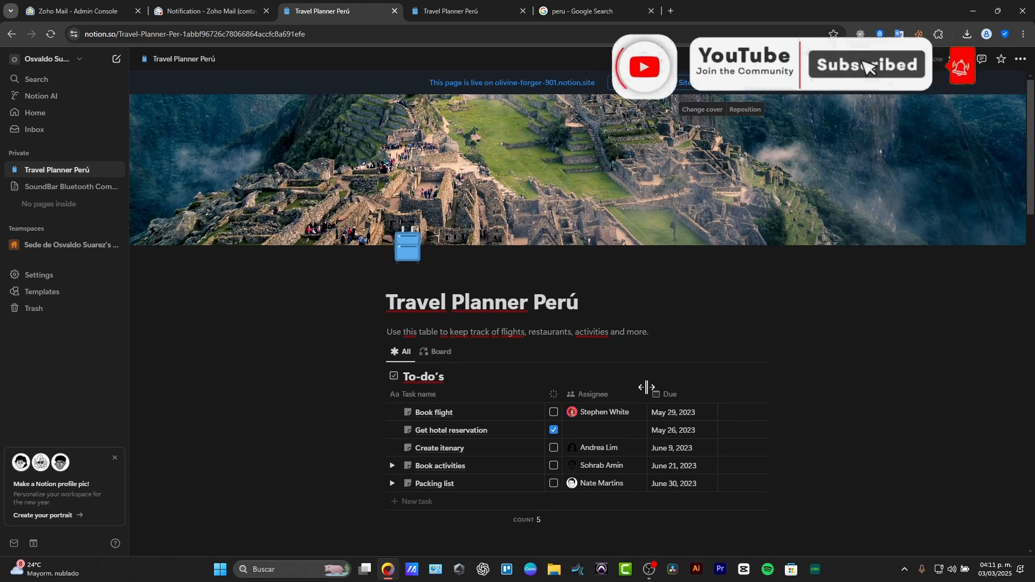
pyautogui.click(48, 515)
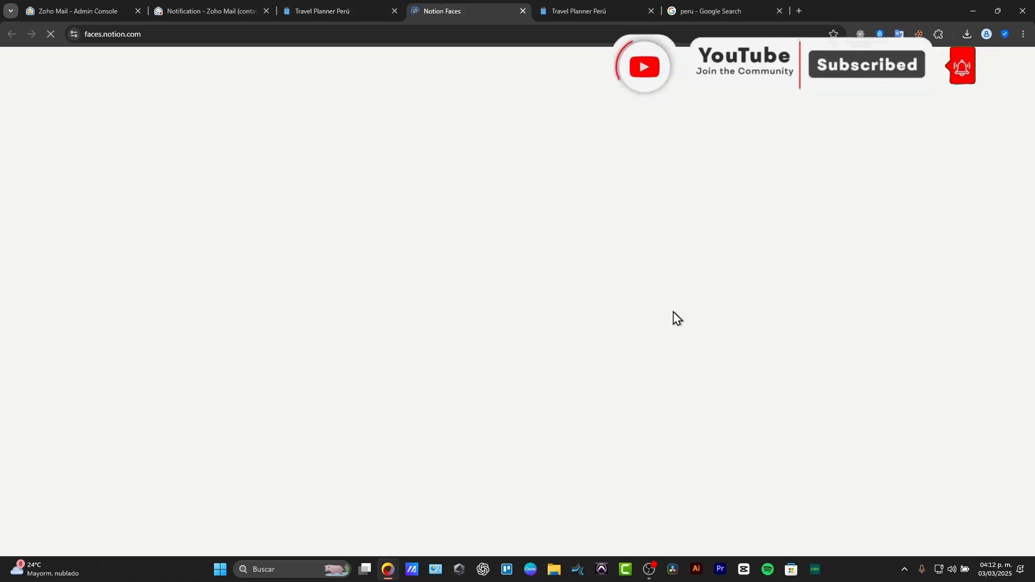